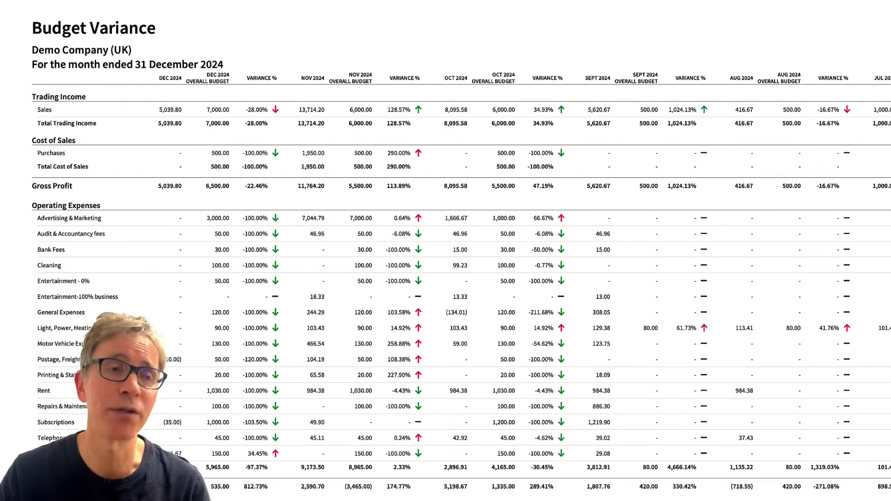
- Scroll right across the report's twelve months of actual, Overall Budget and Variance % columns
scroll(521, 281, right, 5)
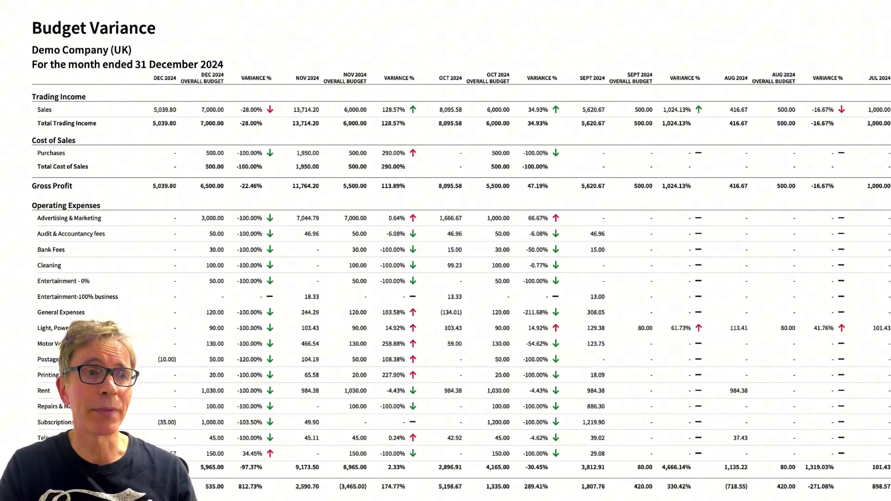
scroll(521, 282, right, 1)
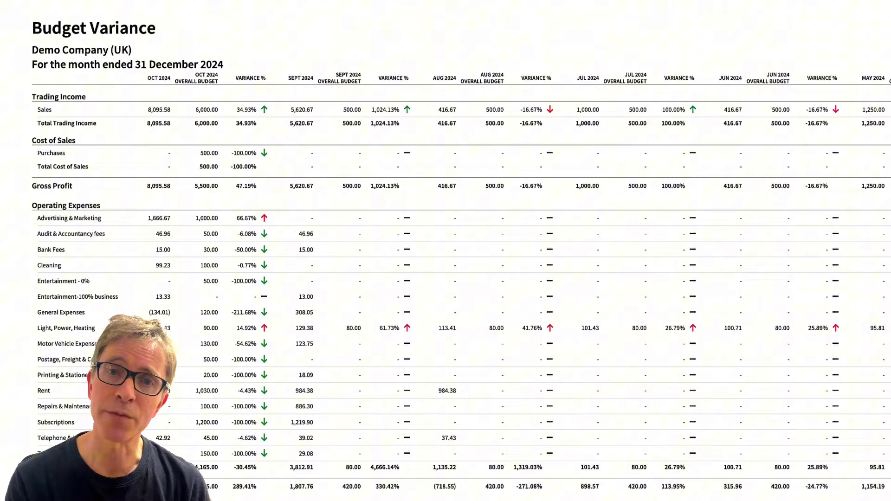
scroll(446, 278, right, 5)
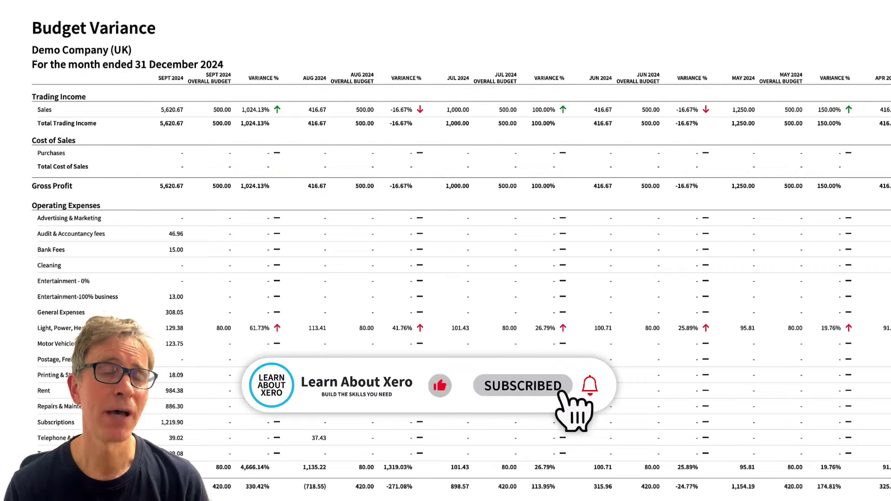
scroll(517, 282, right, 3)
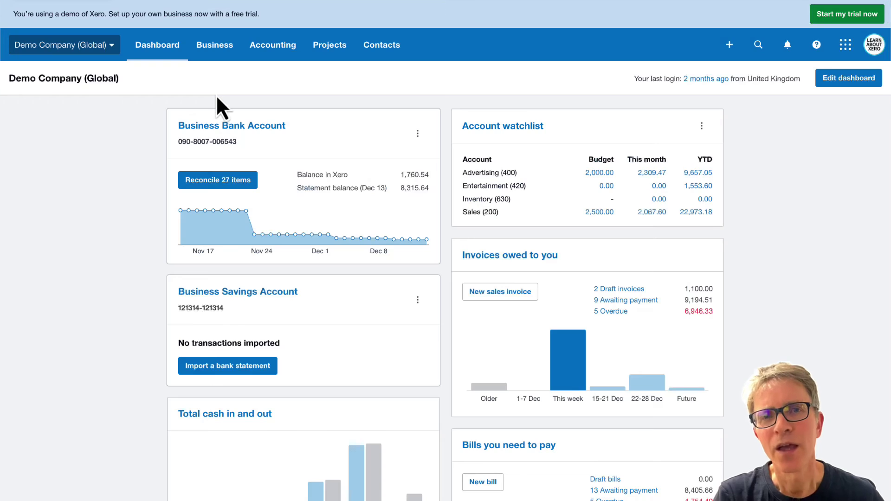
- From Accounting > Reports, load the Budget Variance report for December 2024 against Overall Budget
click(267, 52)
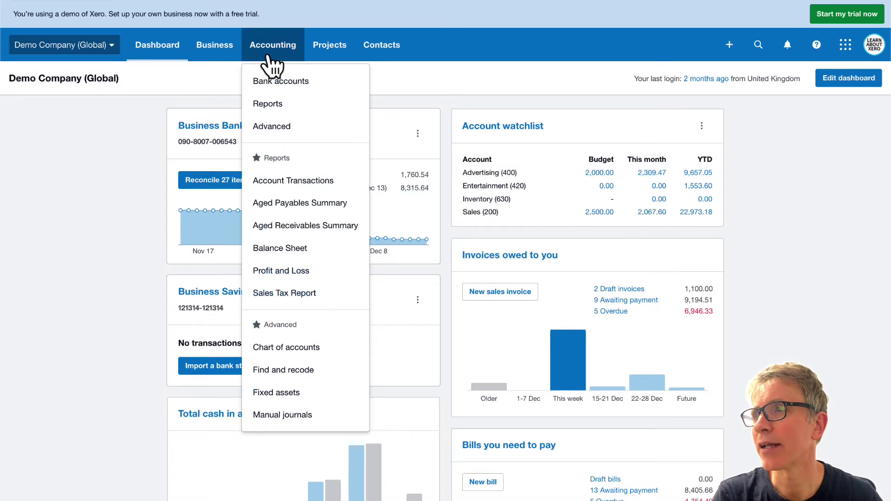
click(308, 107)
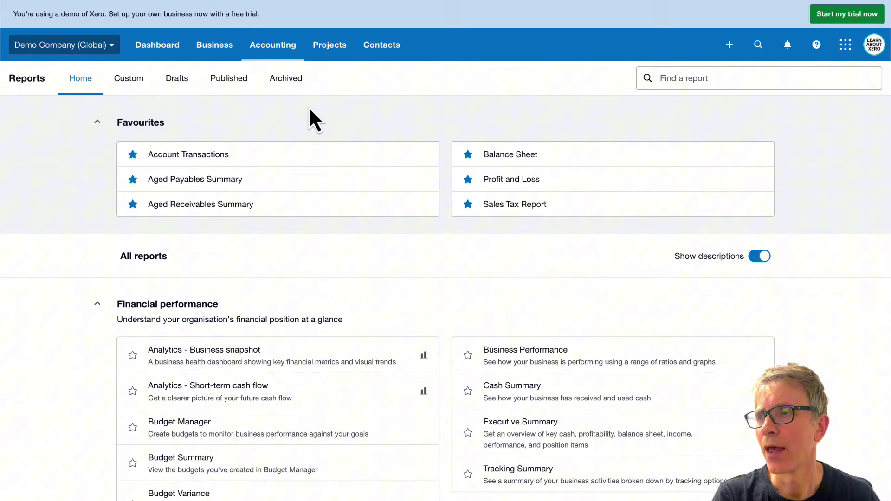
scroll(318, 238, down, 4)
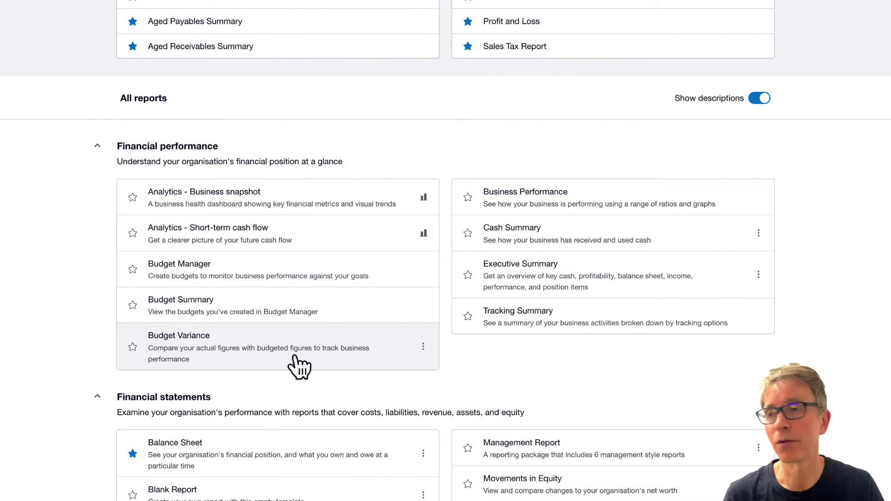
click(300, 367)
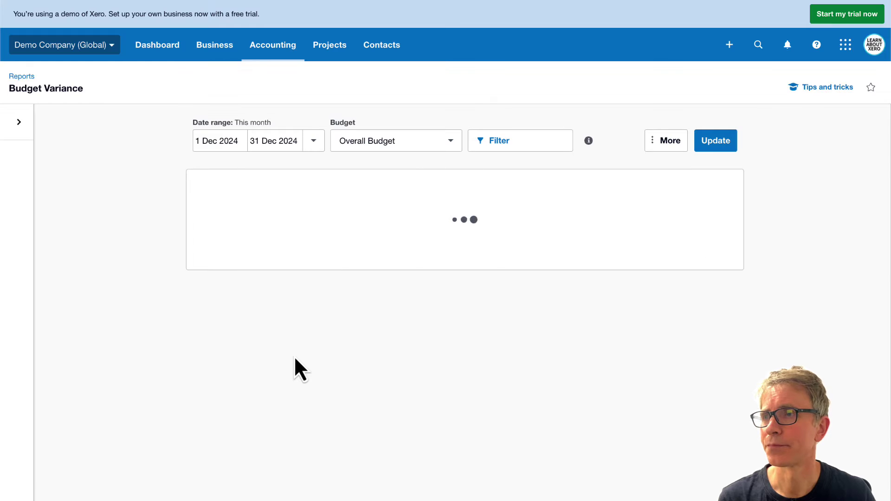
scroll(295, 359, down, 3)
scroll(296, 360, down, 1)
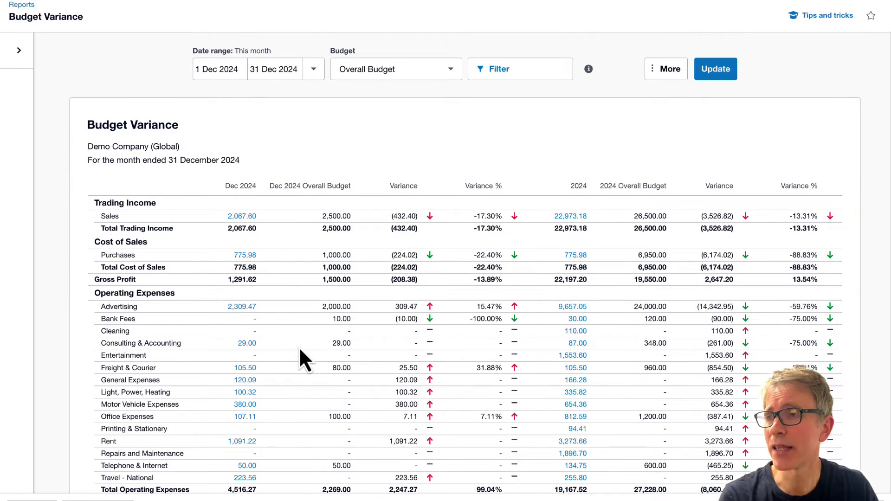
scroll(297, 357, down, 1)
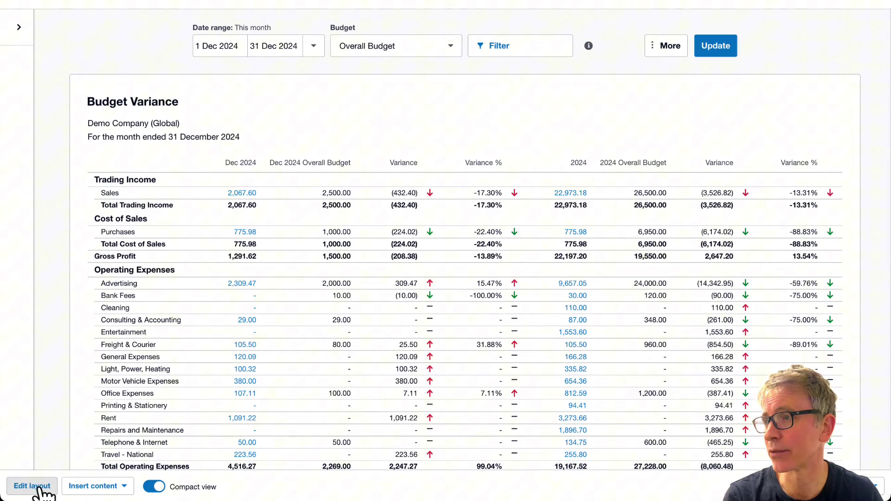
- Open the layout editor, widen the preview, and inspect the Trading Income and Gross Profit rows
click(41, 487)
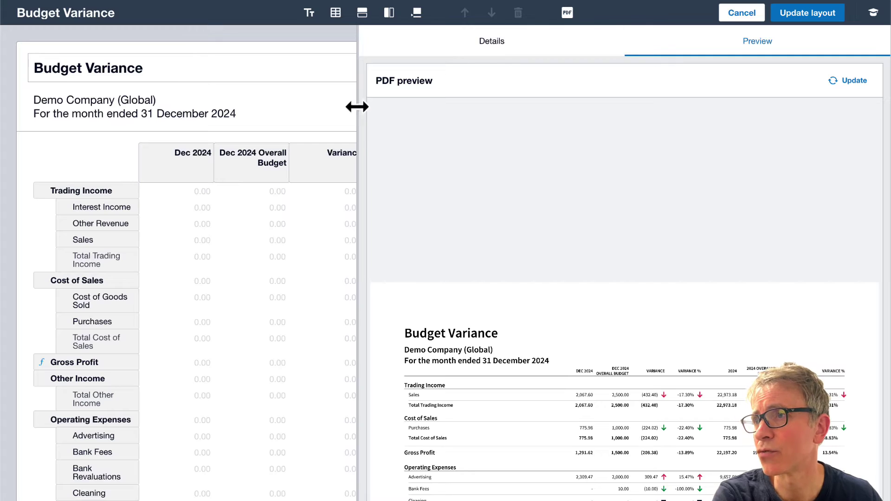
drag(355, 107, 724, 139)
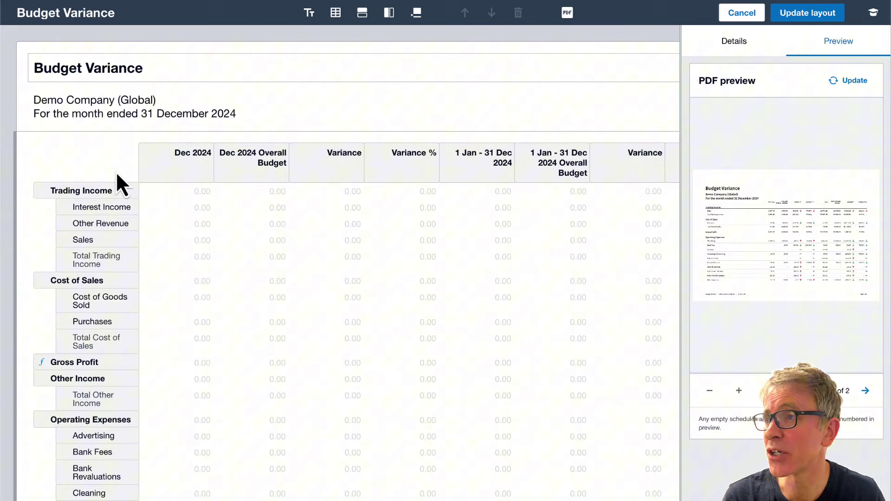
click(118, 191)
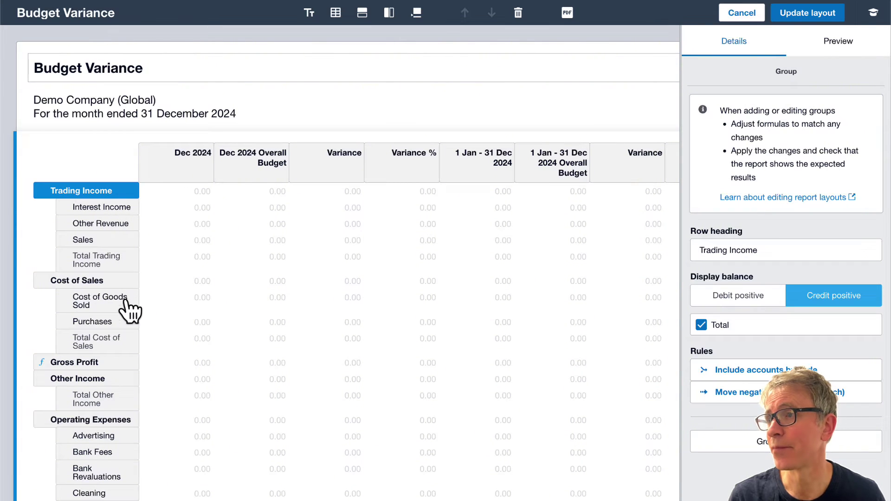
click(119, 361)
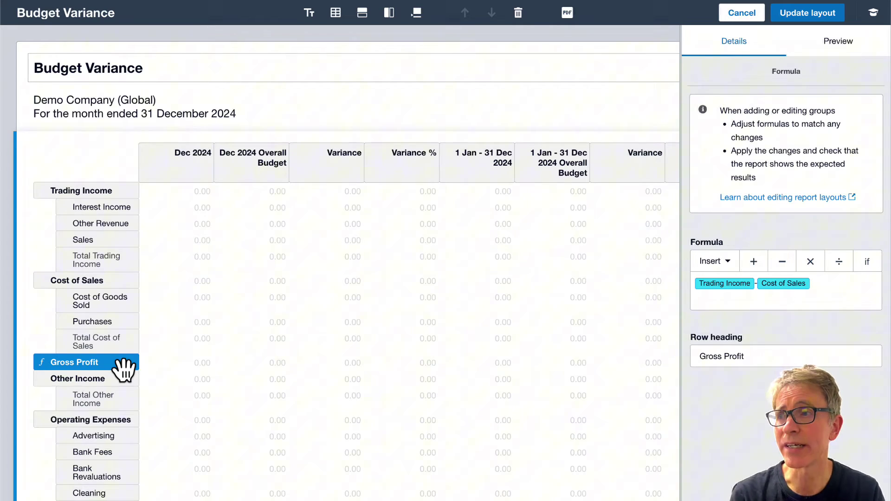
- Inspect the Dec 2024 actual, Overall Budget, Variance and Variance % column settings
click(179, 170)
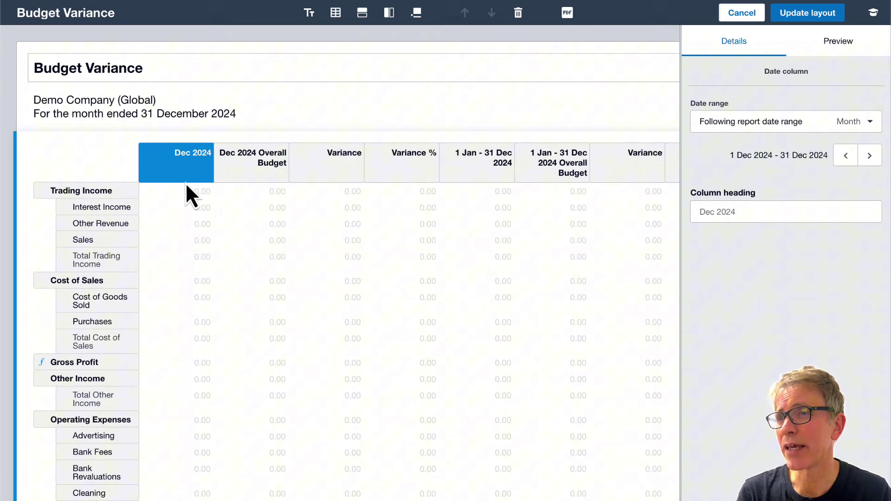
click(238, 177)
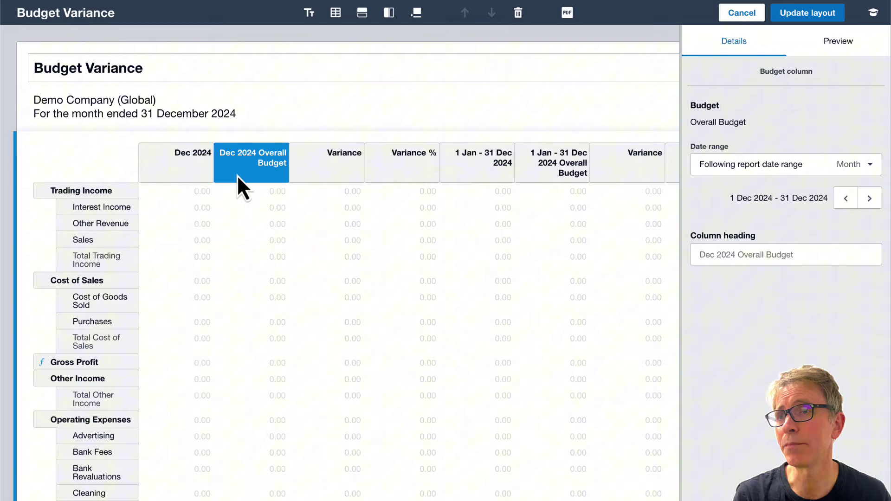
click(321, 177)
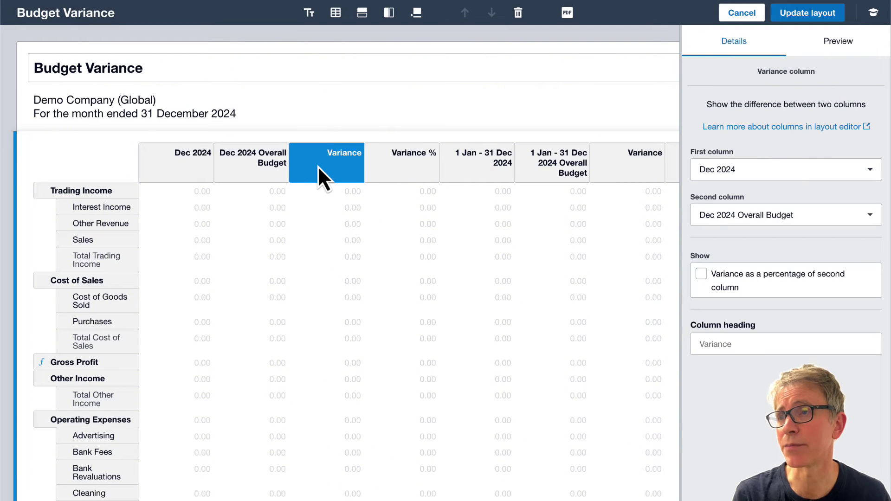
click(383, 173)
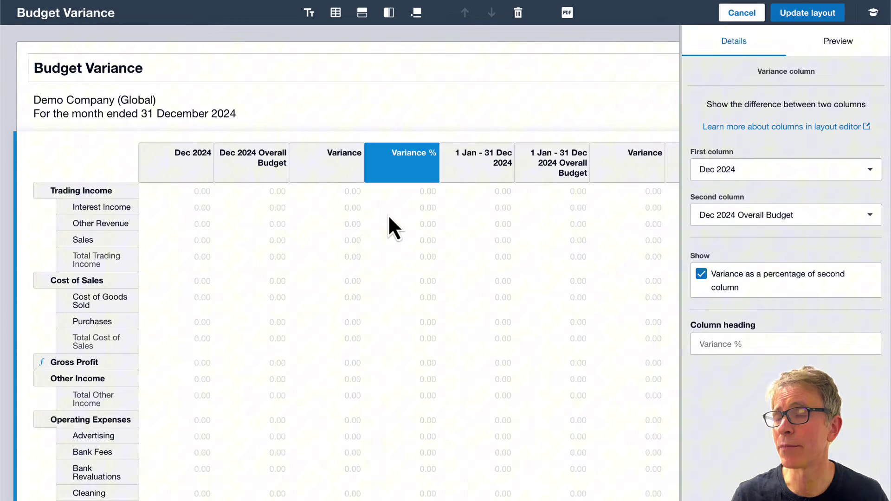
scroll(388, 215, right, 3)
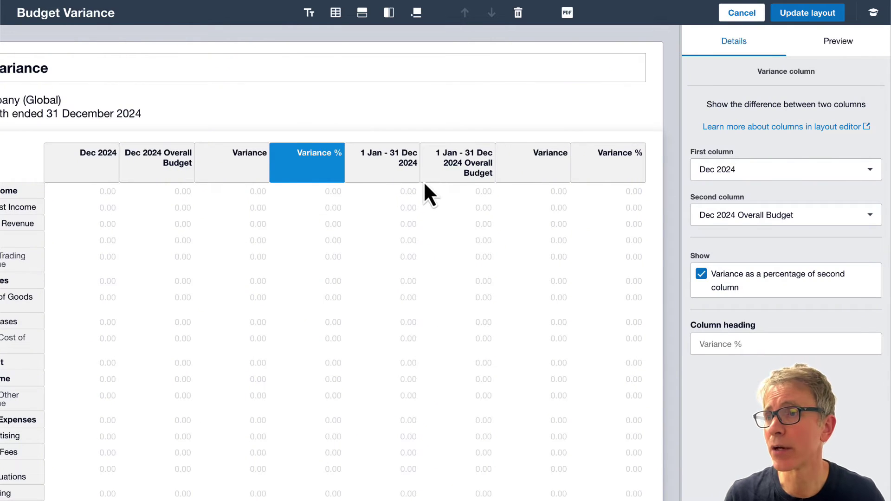
- Delete the four 1 Jan - 31 Dec 2024 columns and the plain Variance column
click(400, 170)
drag(428, 171, 750, 170)
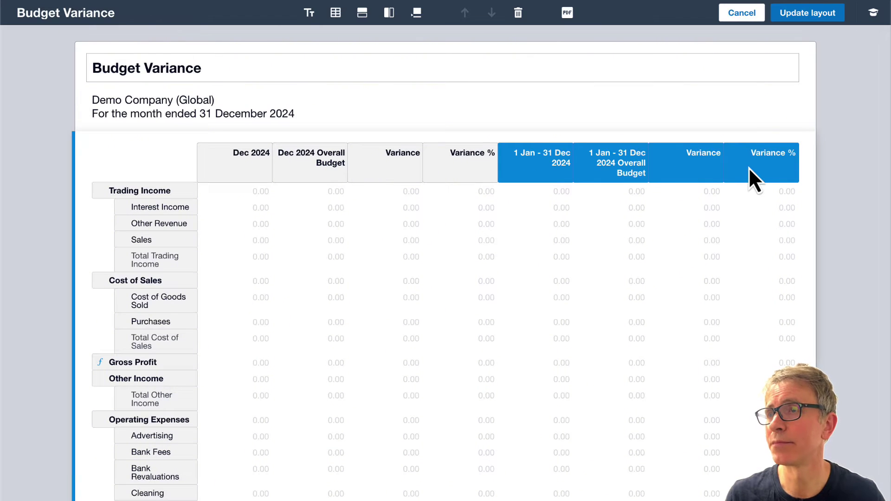
click(519, 19)
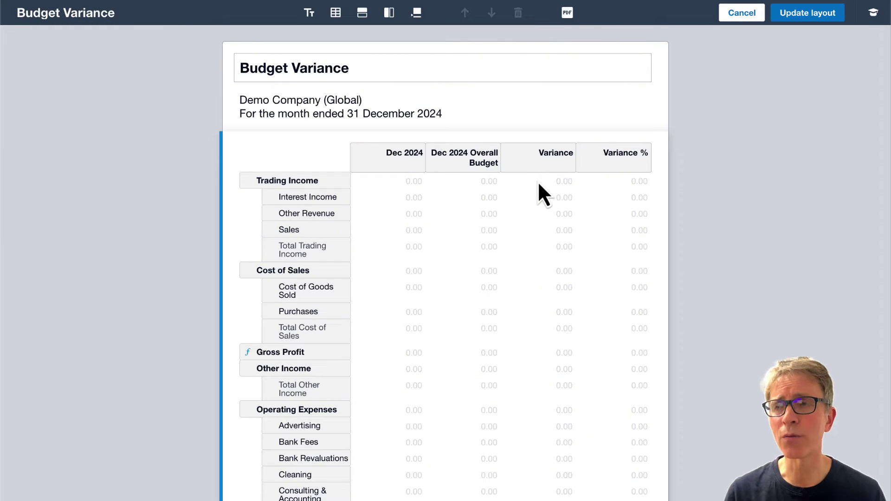
click(547, 168)
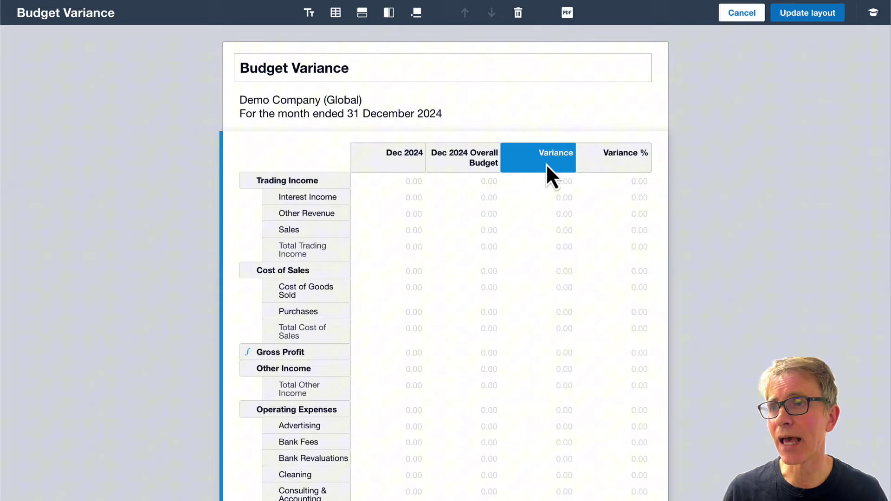
click(520, 16)
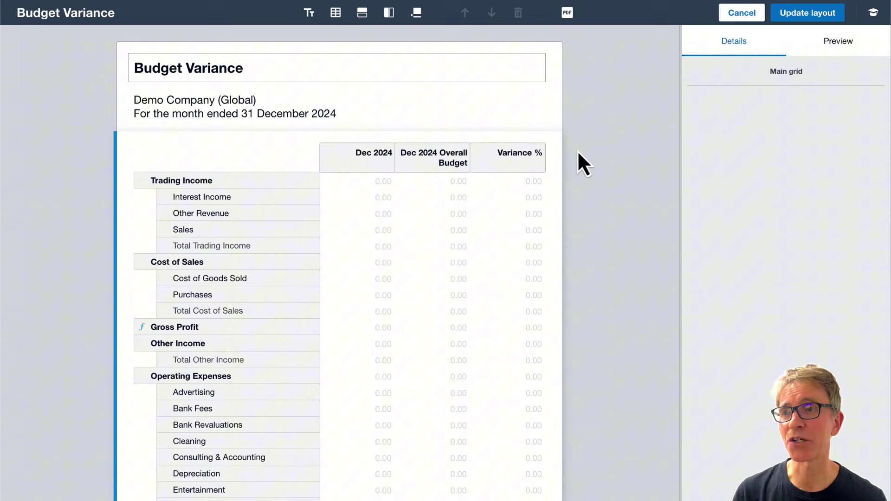
- Check the remaining Dec 2024, Overall Budget and Variance % columns, then preview the trimmed report as a PDF
click(350, 163)
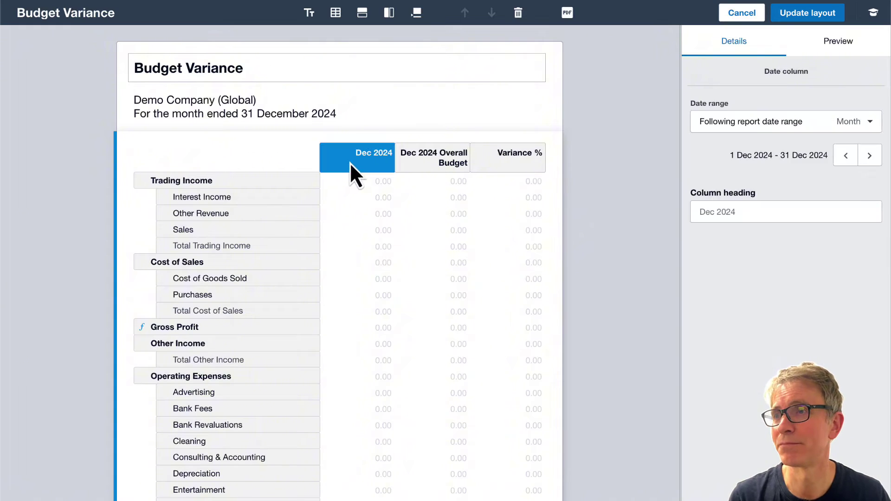
click(425, 167)
click(494, 165)
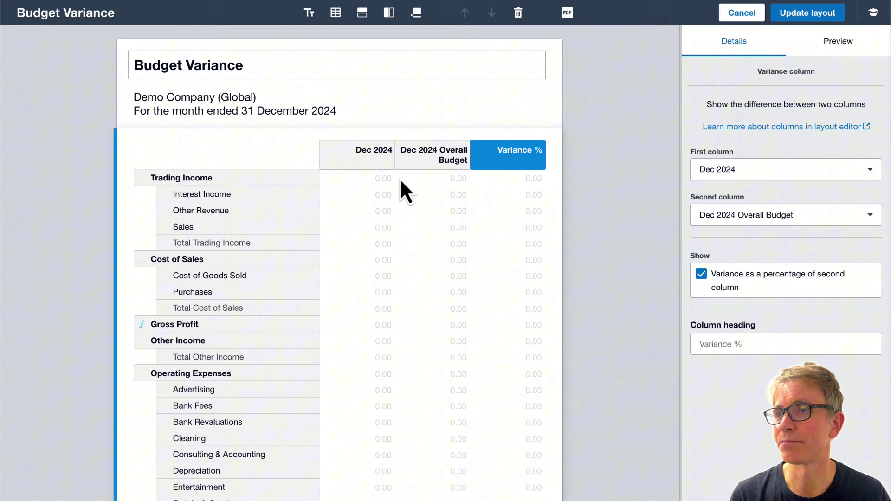
click(469, 118)
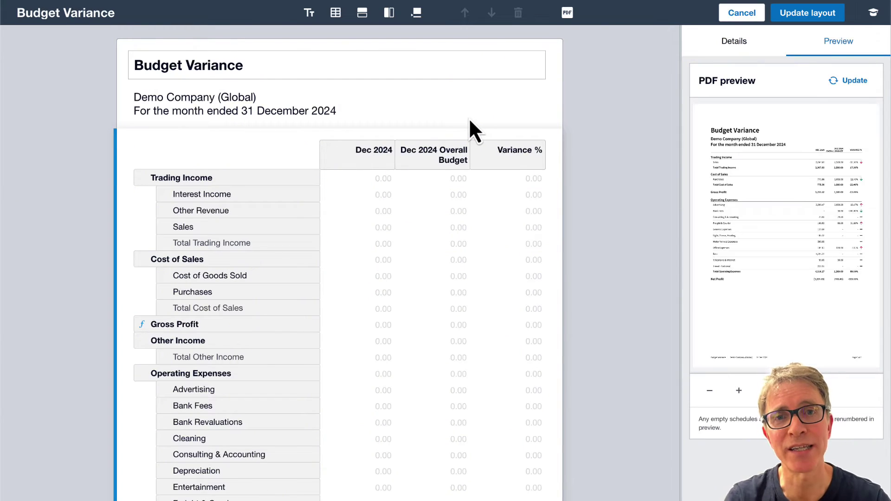
- Set the Dec 2024 column's date range to 'Follow report date range'
click(377, 159)
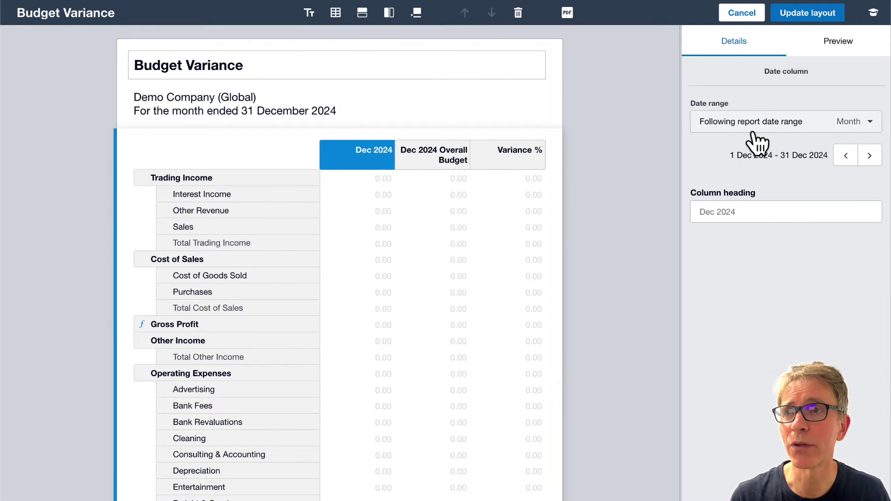
click(850, 124)
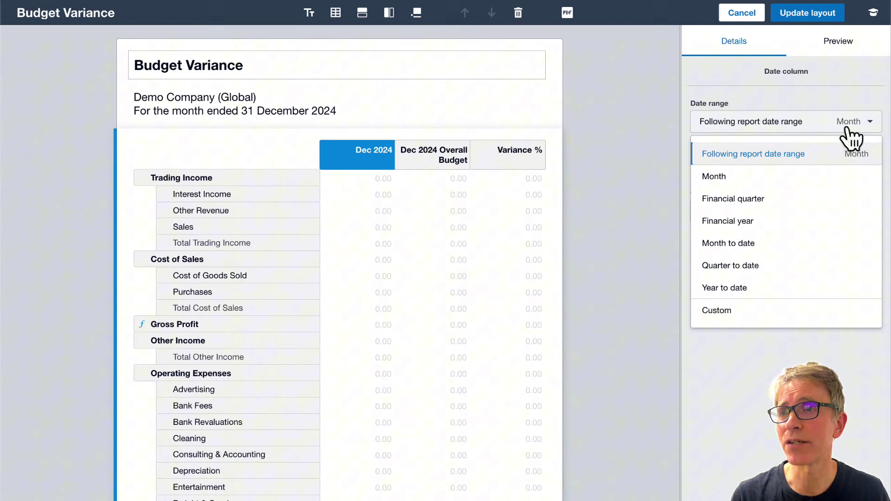
click(775, 177)
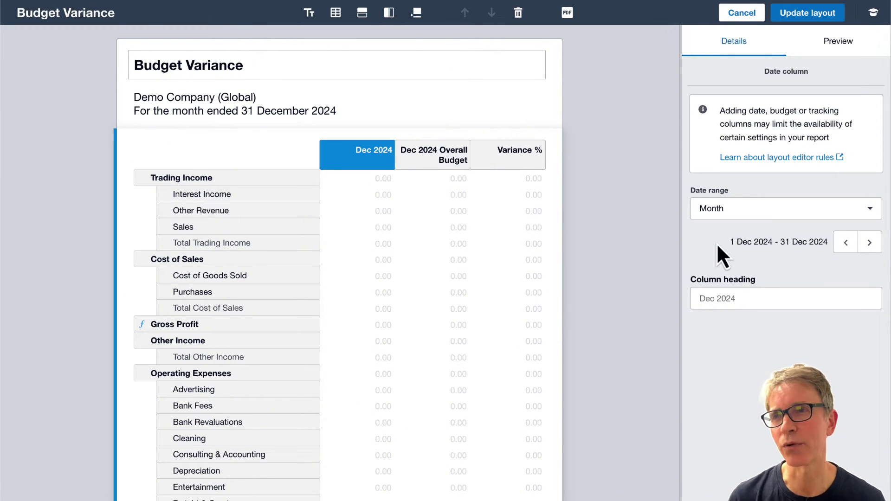
click(755, 213)
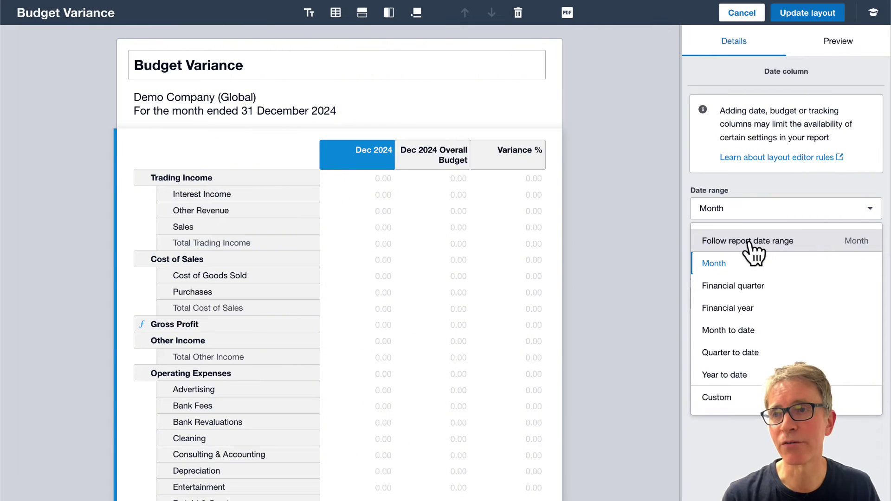
click(750, 244)
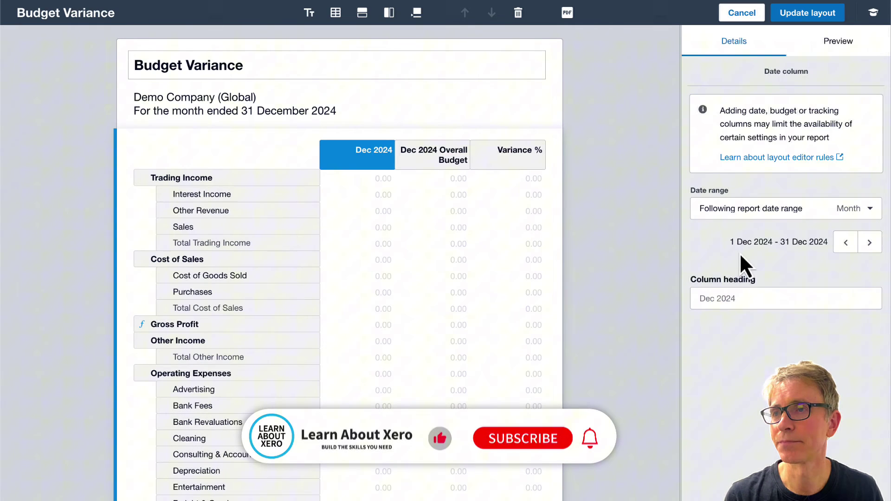
- Review the Dec 2024 Overall Budget and Variance % column settings
click(441, 156)
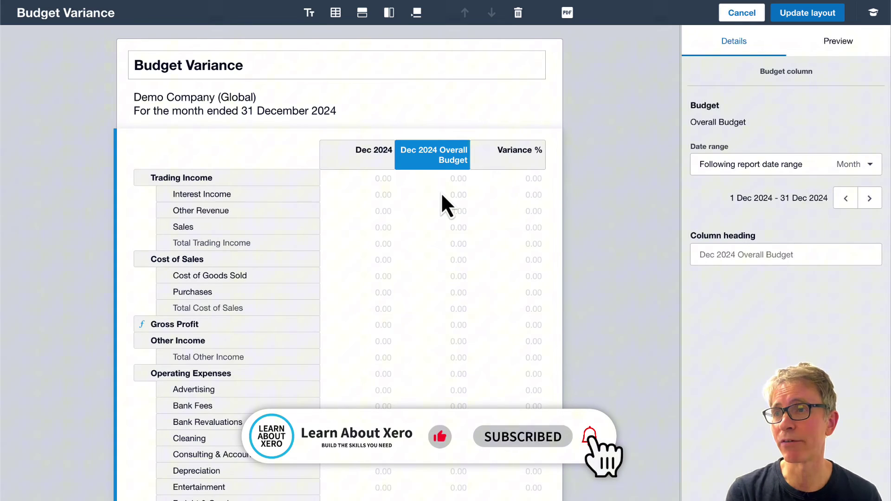
click(497, 162)
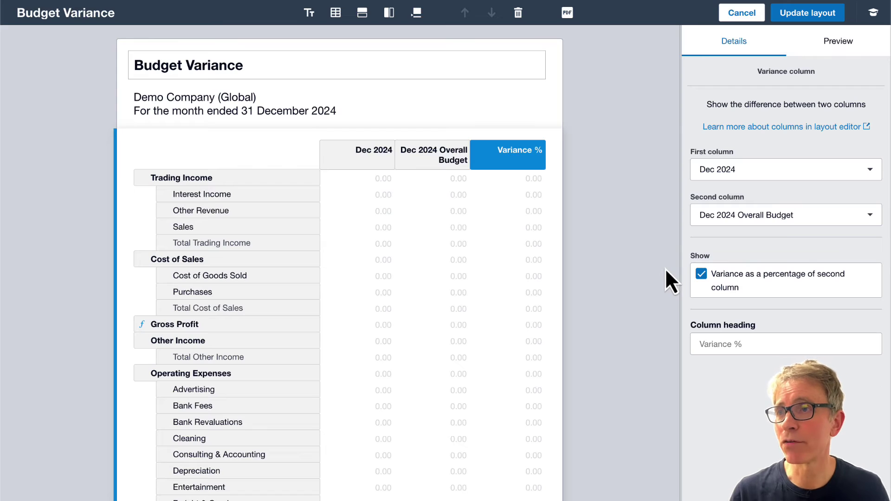
click(396, 17)
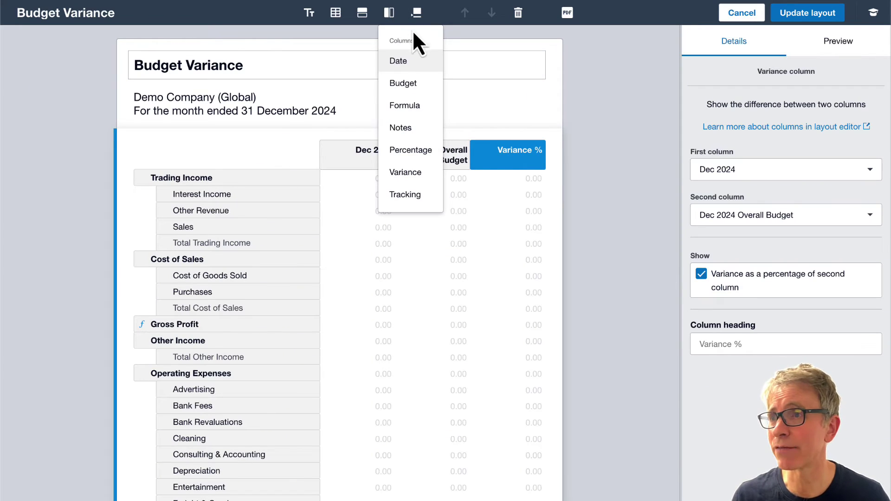
- Add a Nov 2024 date column and a budget column following the report date range
click(428, 66)
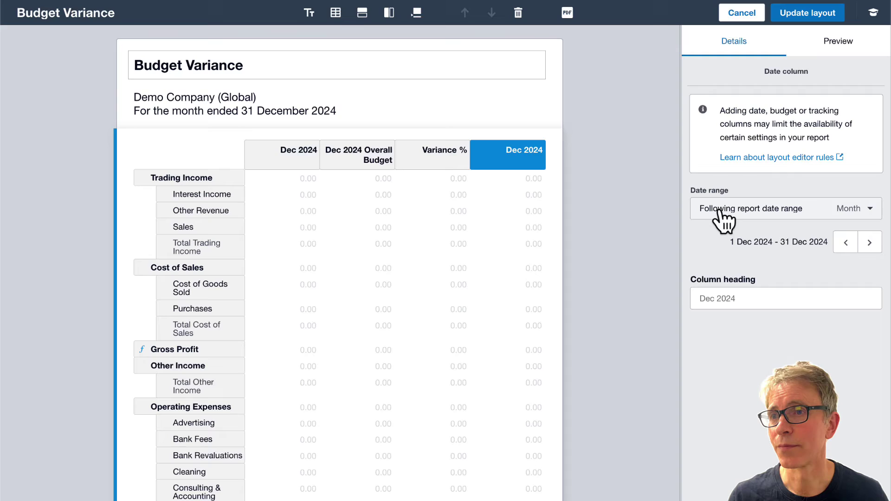
click(846, 246)
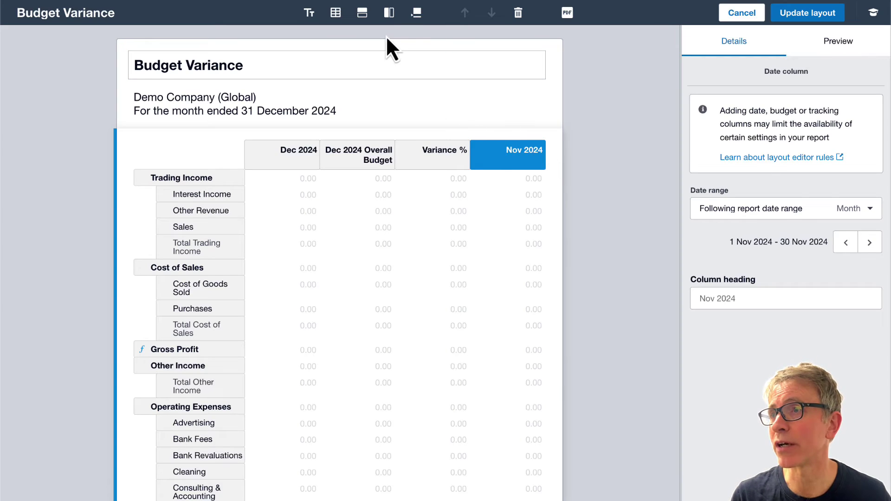
click(390, 14)
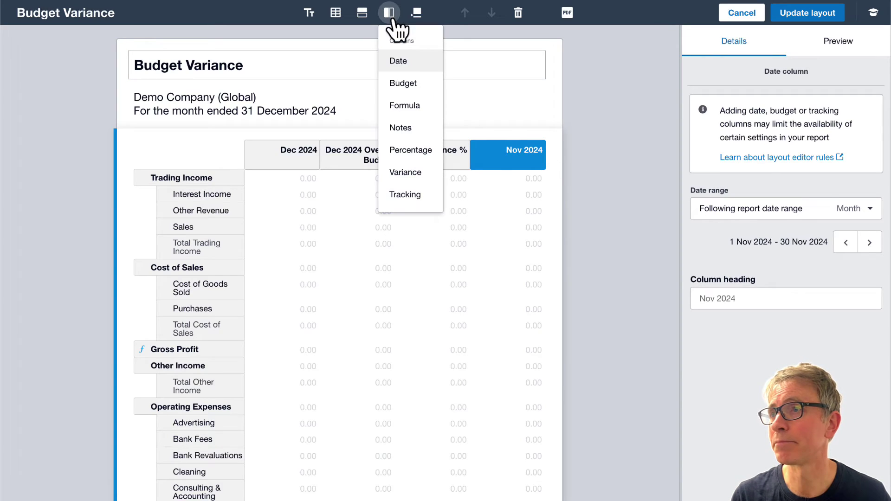
click(421, 86)
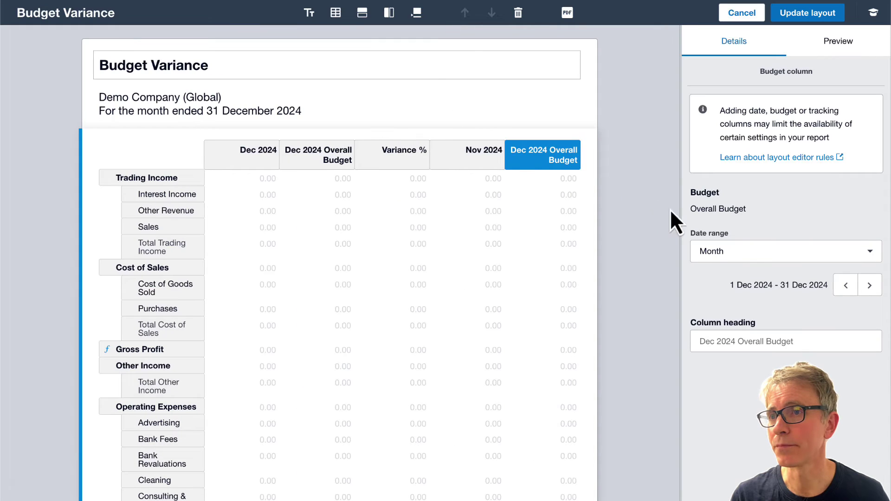
click(846, 285)
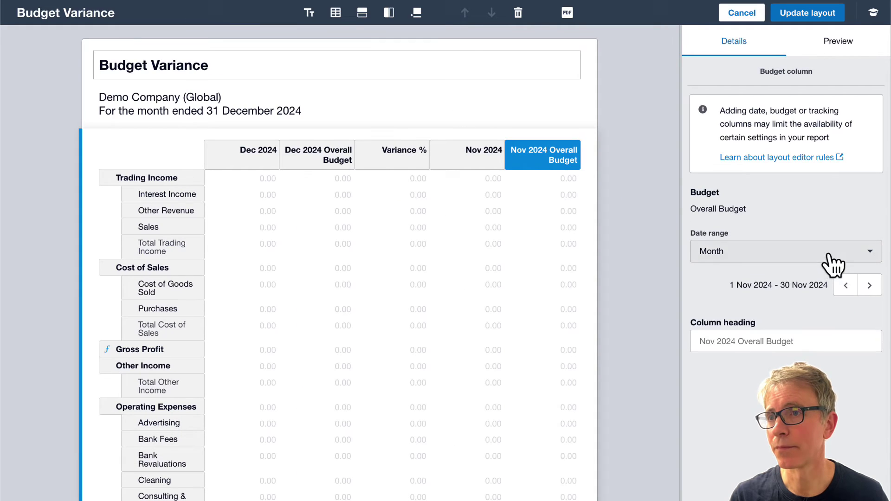
click(831, 263)
click(791, 289)
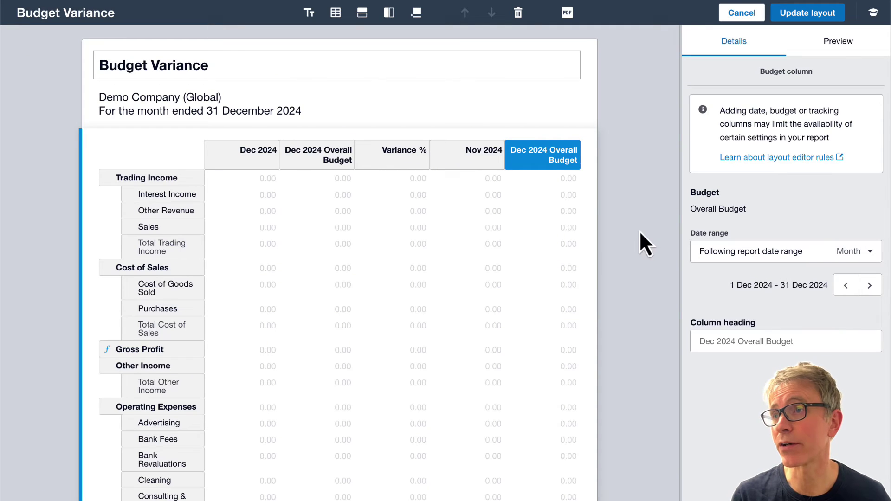
- Add a Variance column comparing Nov 2024 against Nov 2024 Overall Budget, shown as a percentage
click(389, 12)
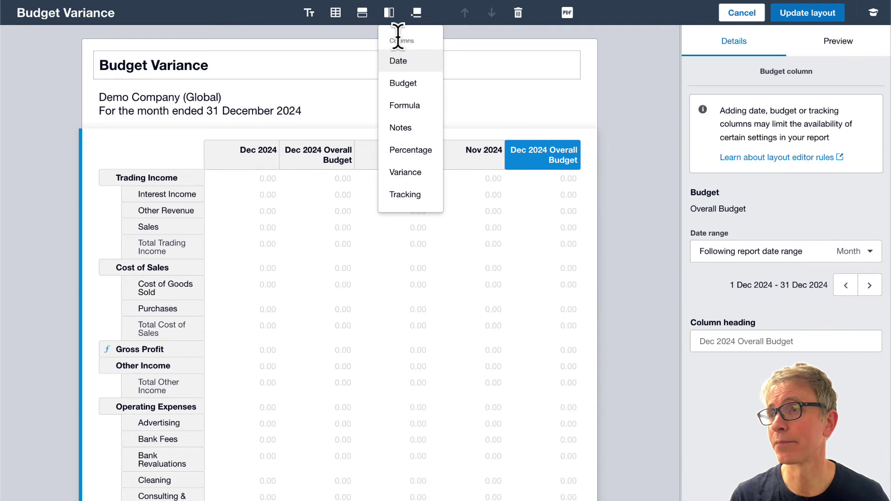
click(430, 172)
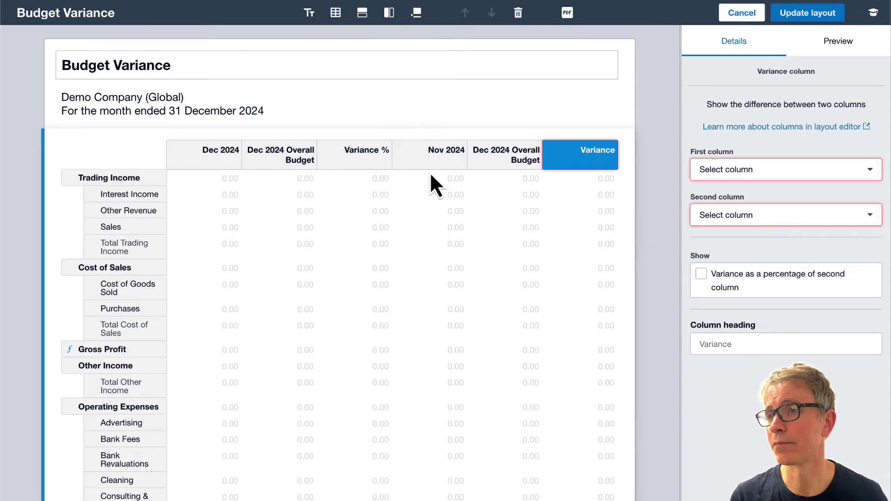
click(724, 170)
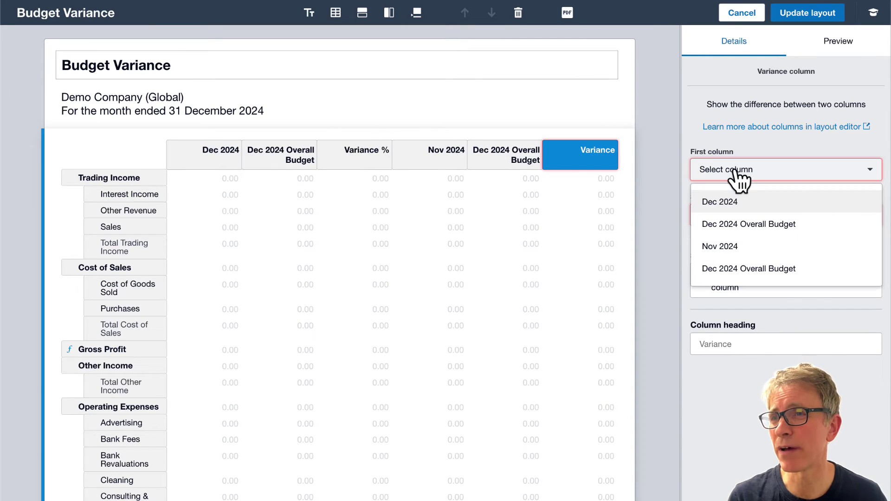
click(741, 246)
click(513, 160)
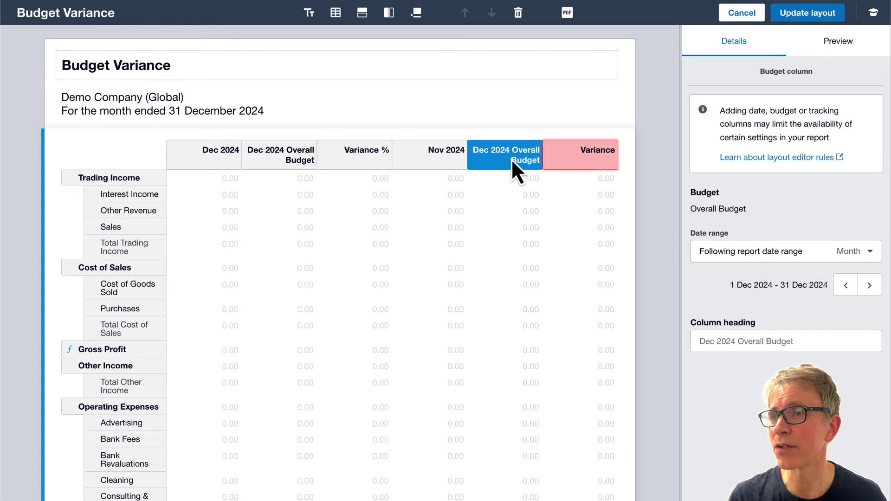
click(846, 286)
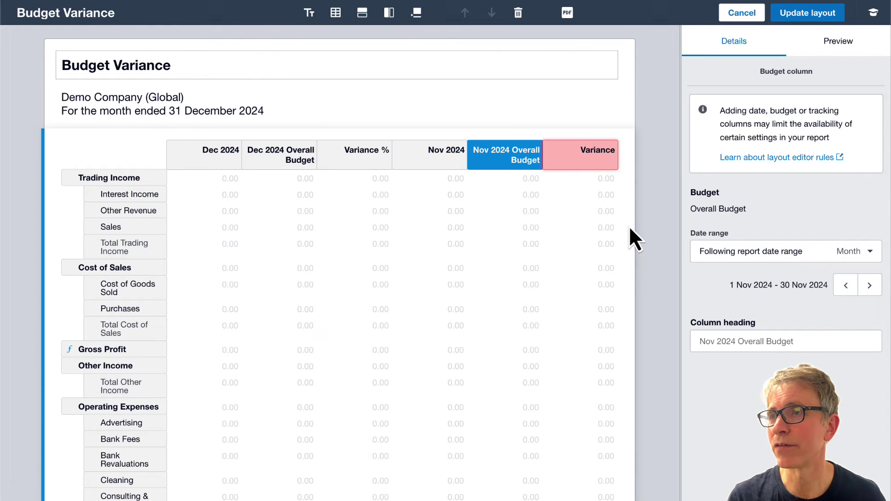
click(593, 160)
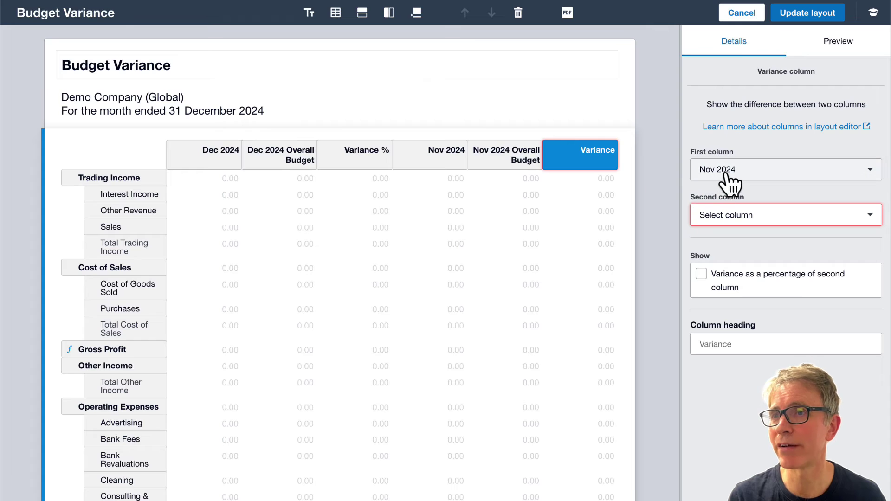
click(727, 216)
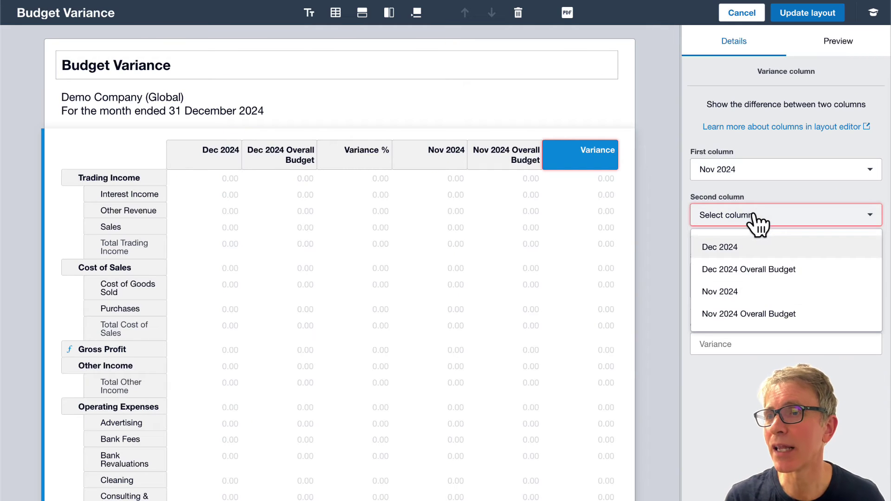
click(757, 312)
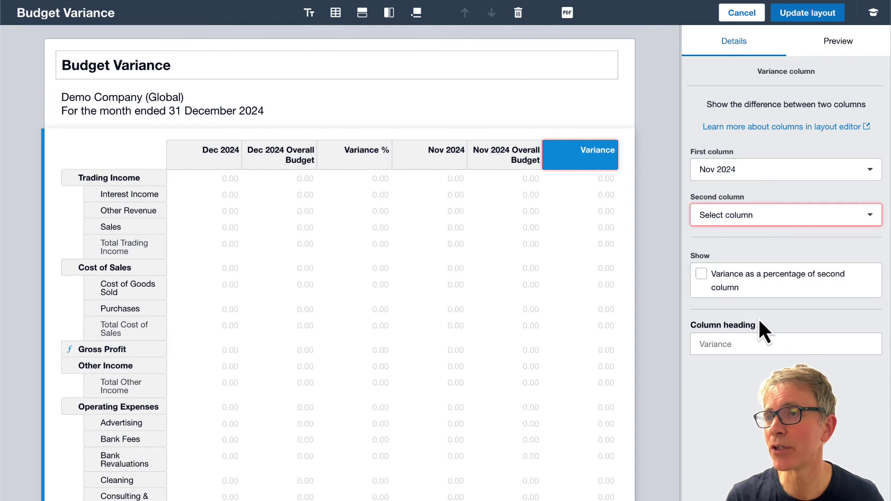
click(701, 275)
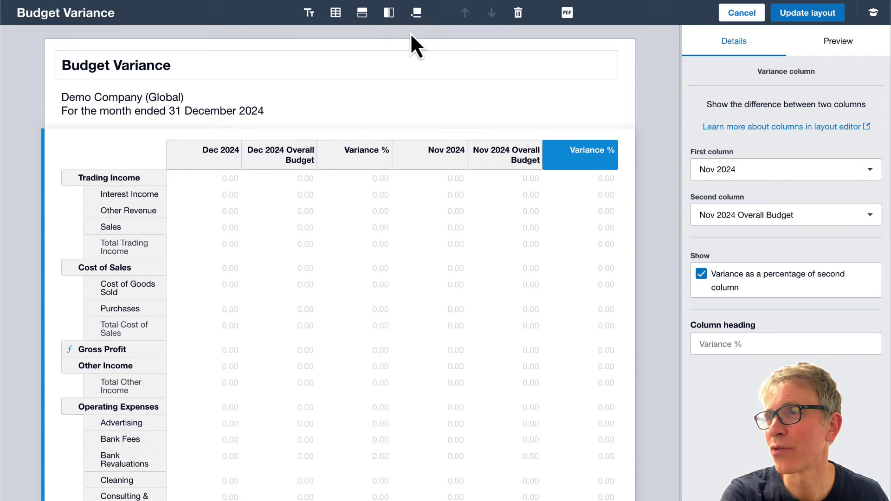
- Add a date column set to Oct 2024
click(390, 15)
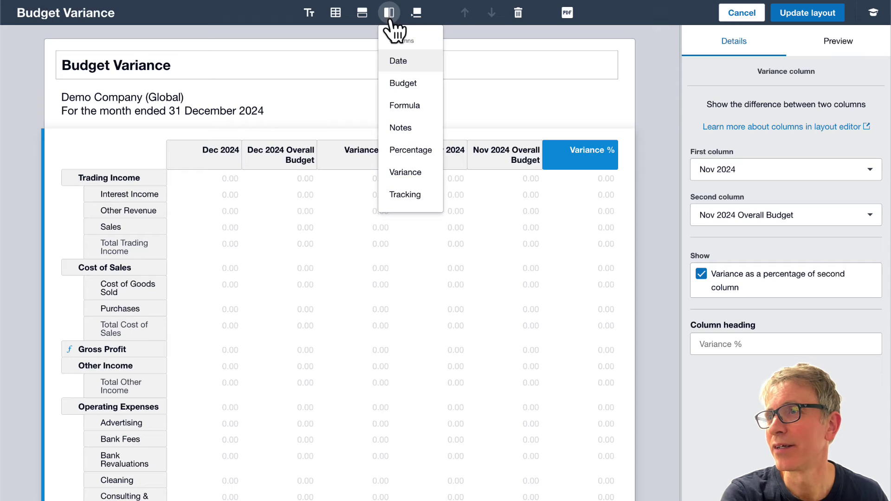
click(404, 60)
click(847, 244)
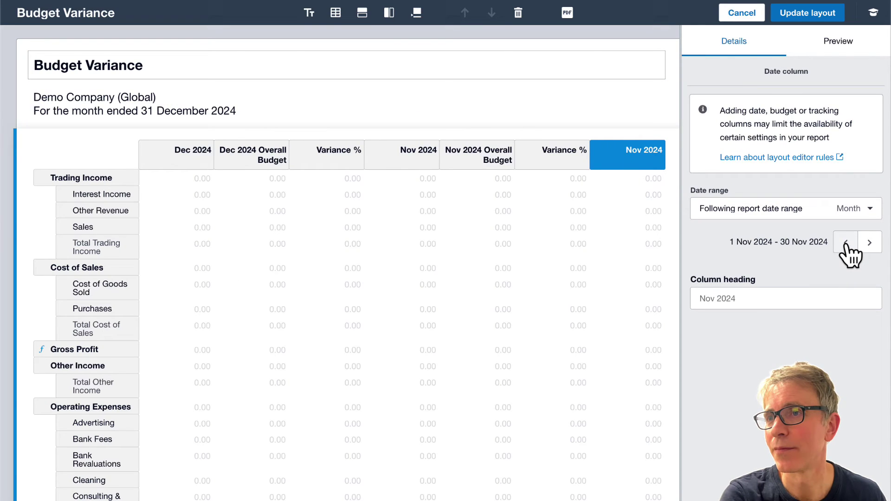
click(847, 244)
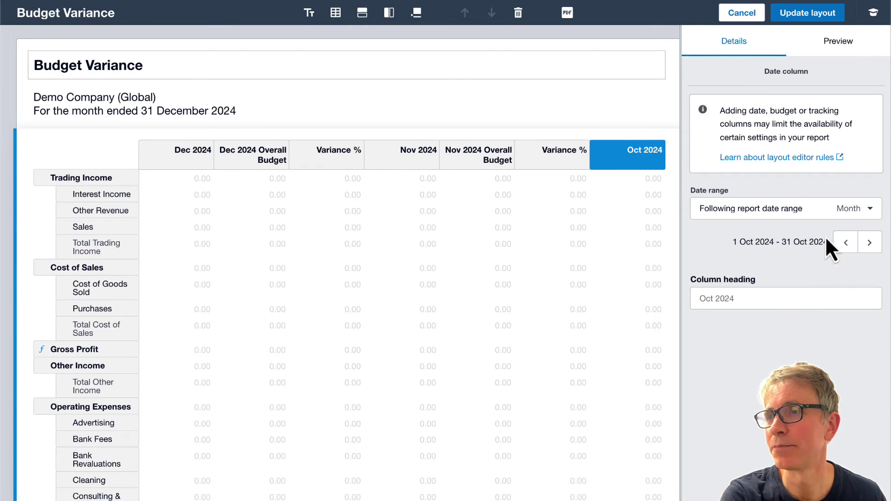
- Add an Oct 2024 Overall Budget column that follows the report date range
click(390, 14)
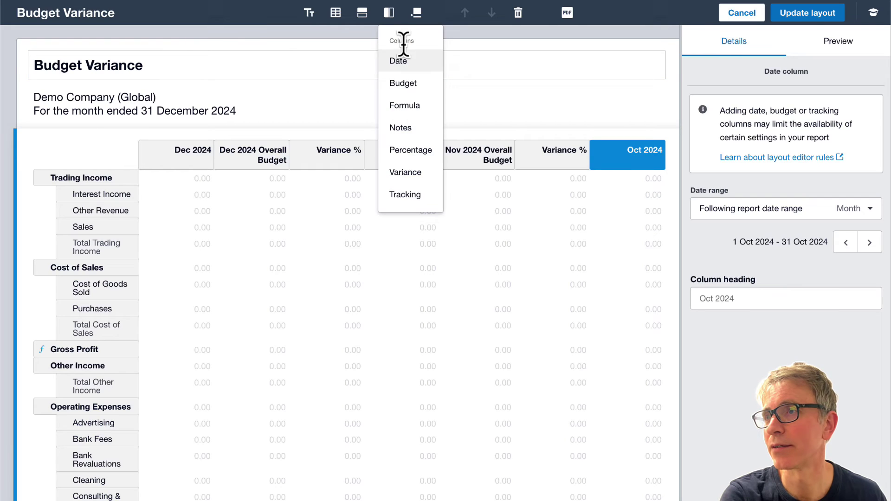
click(416, 86)
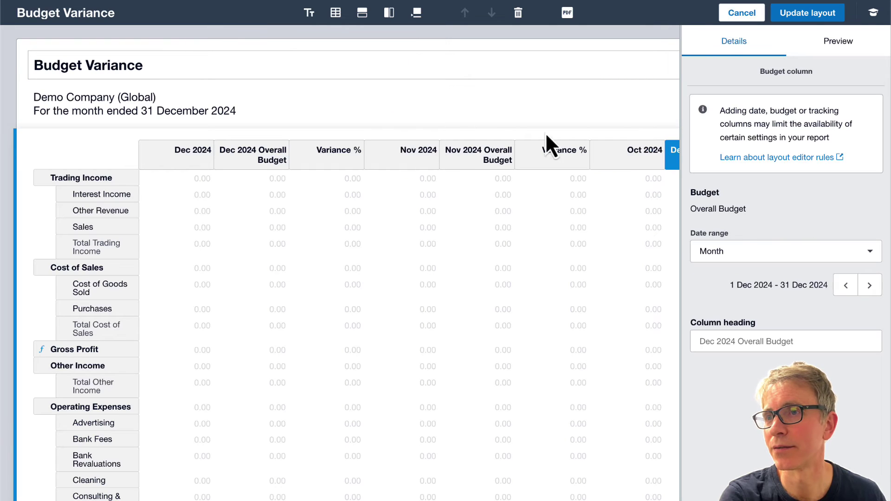
click(845, 286)
click(846, 286)
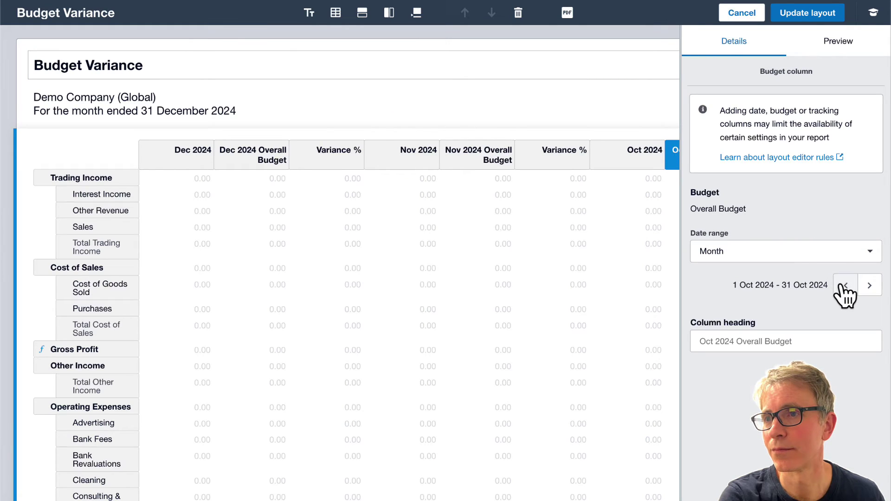
click(797, 254)
click(779, 283)
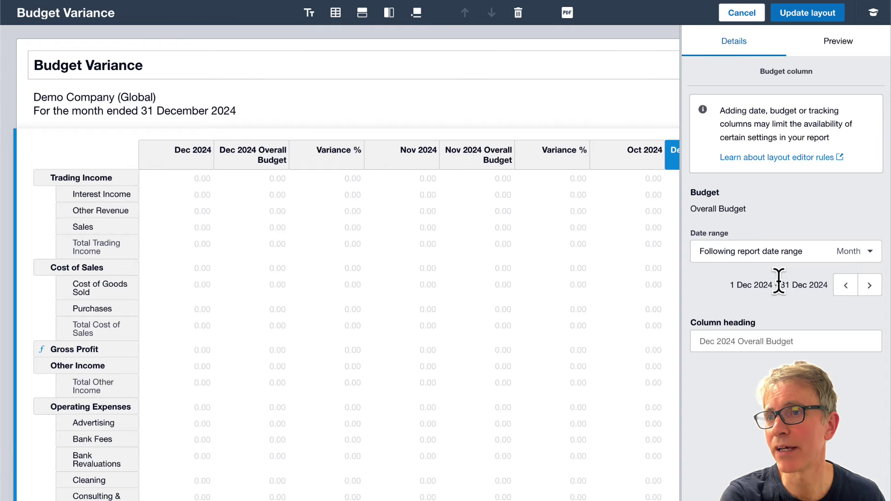
click(845, 286)
click(846, 286)
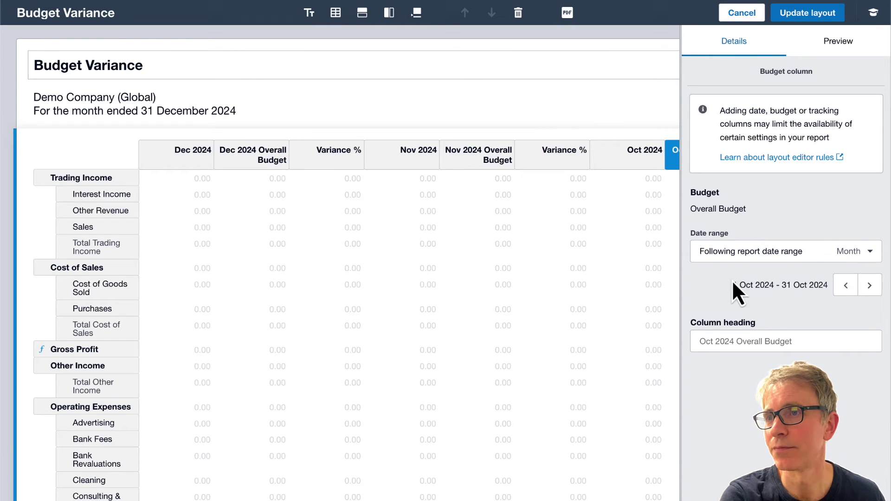
- Add a Variance column comparing Oct 2024 actuals with Oct 2024 Overall Budget as a percentage
scroll(610, 163, right, 4)
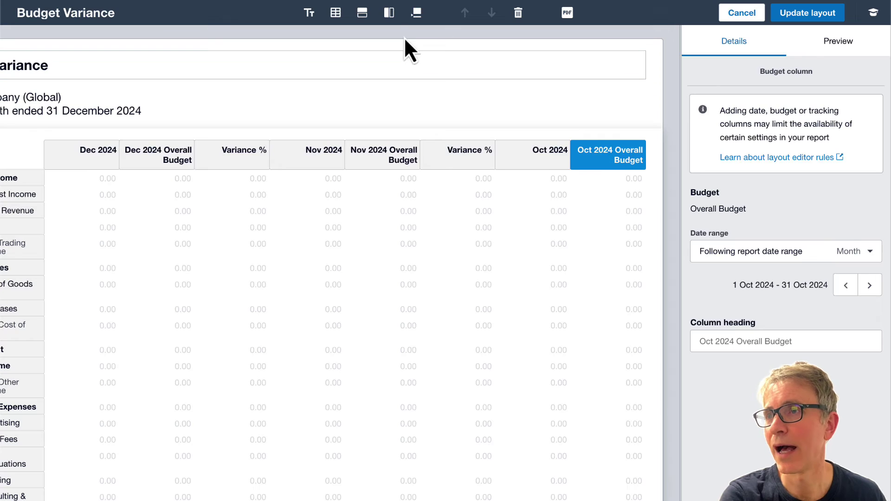
click(389, 13)
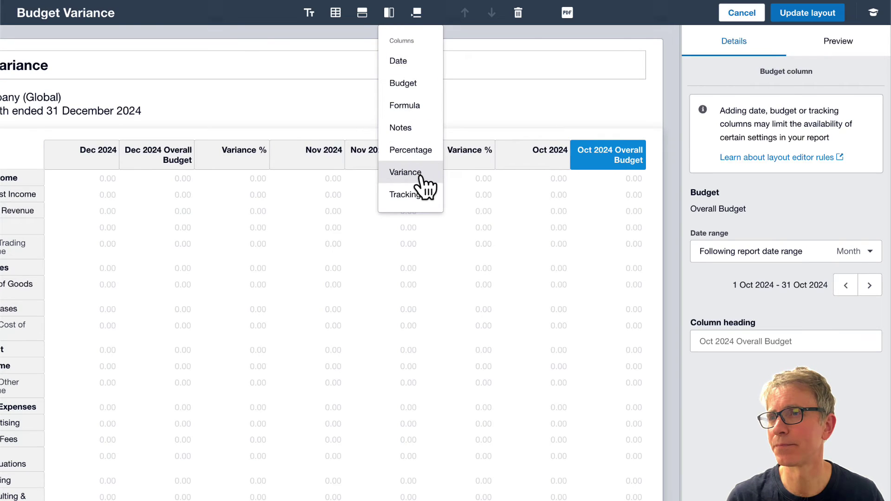
click(405, 173)
click(734, 172)
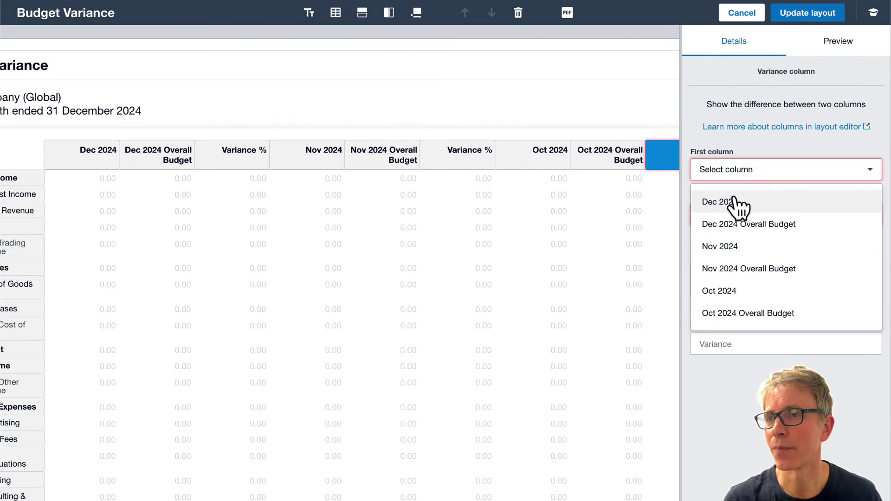
click(735, 290)
click(736, 218)
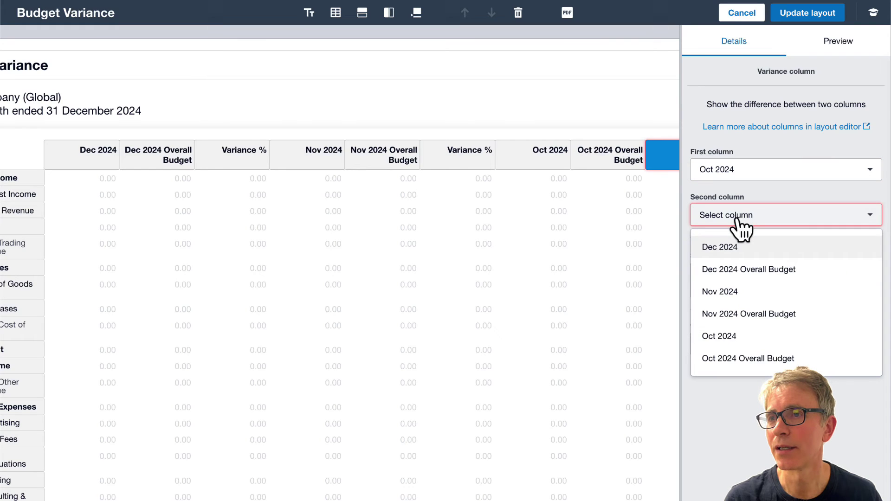
click(738, 361)
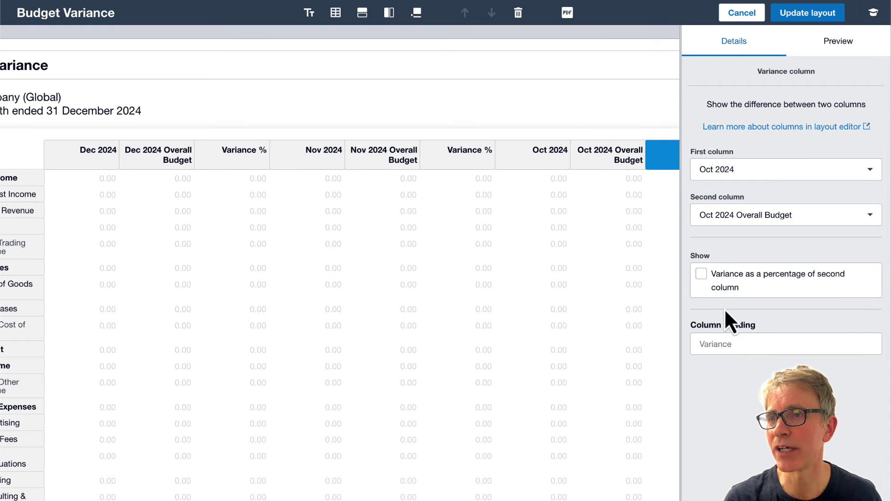
click(702, 276)
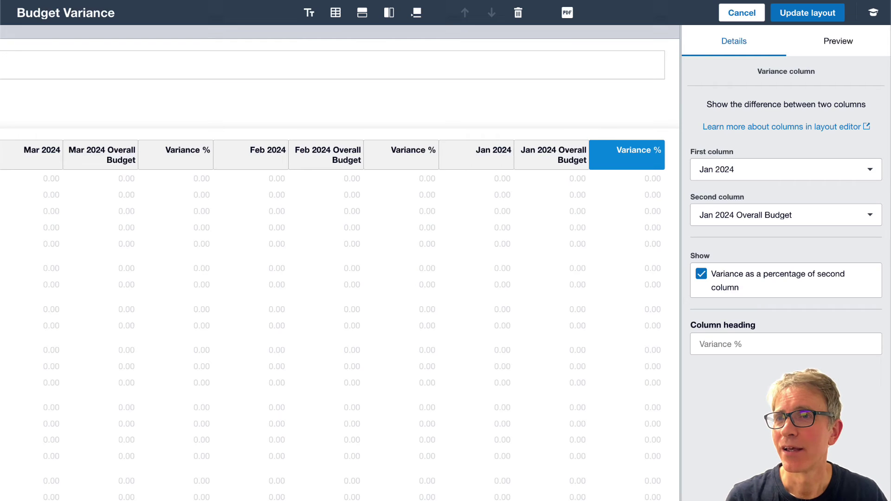
- Review the widened, zoomed PDF preview of the monthly columns, then apply the updated layout
click(839, 46)
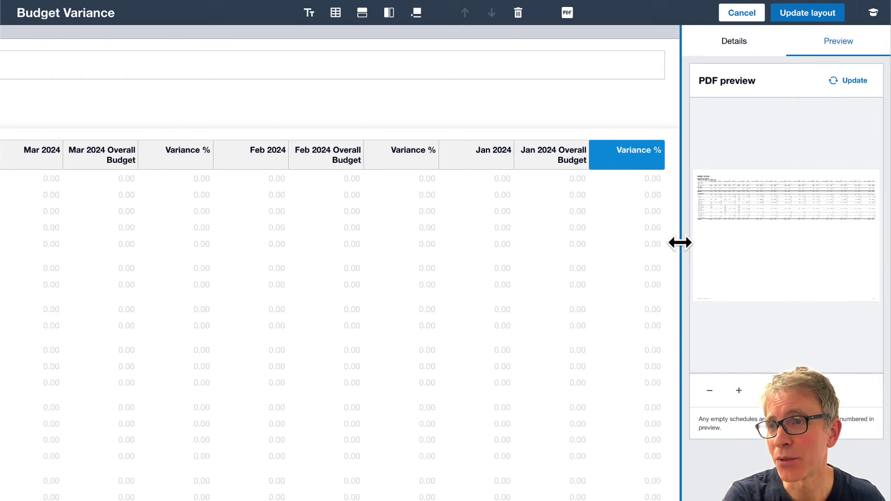
drag(681, 240, 350, 274)
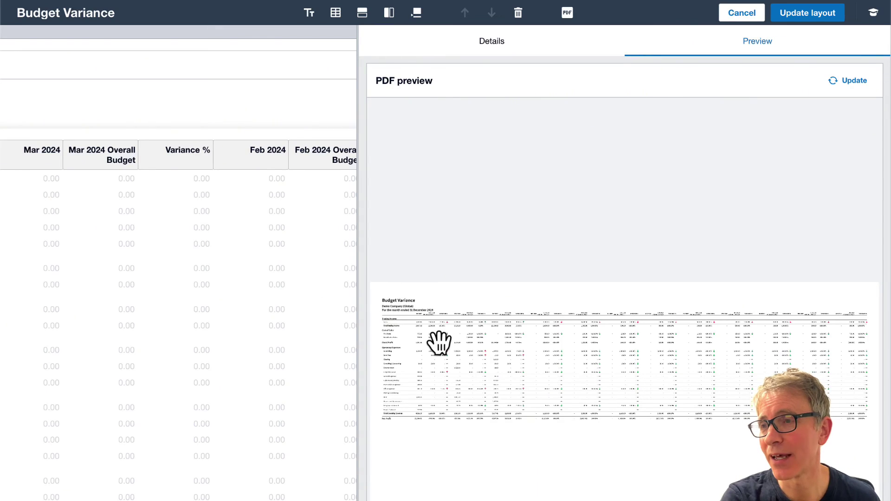
click(439, 341)
scroll(440, 342, up, 5)
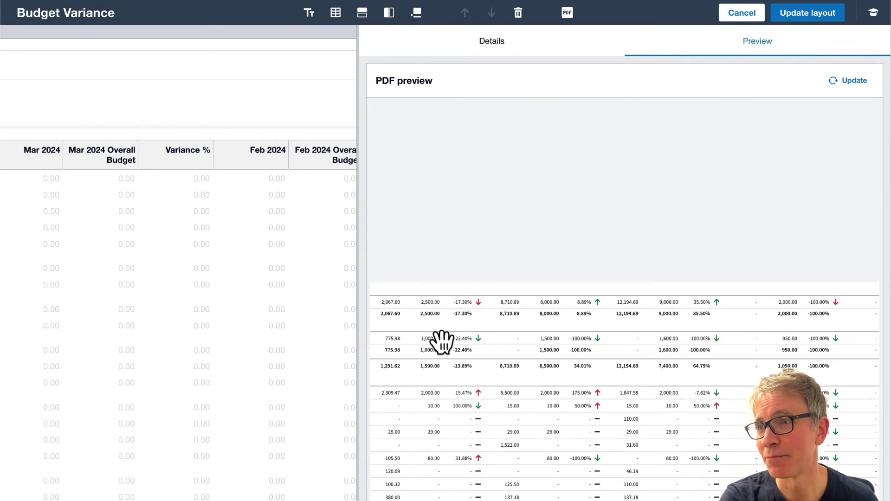
drag(513, 371, 622, 381)
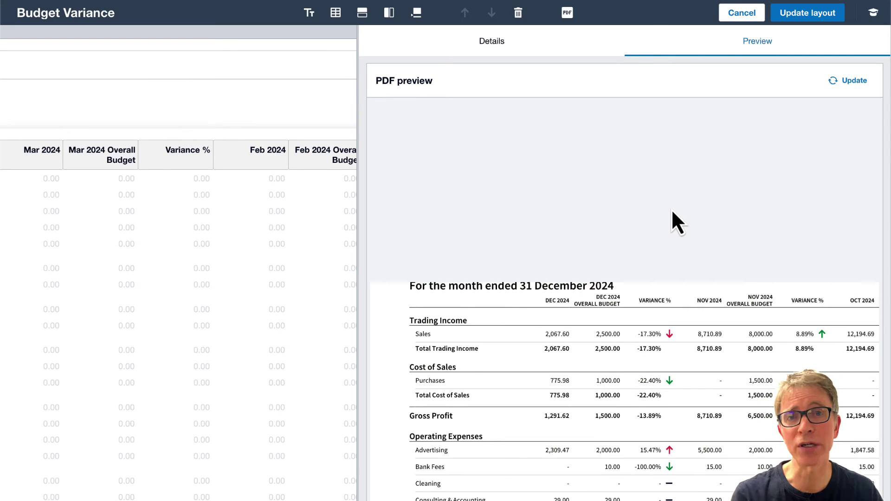
click(811, 15)
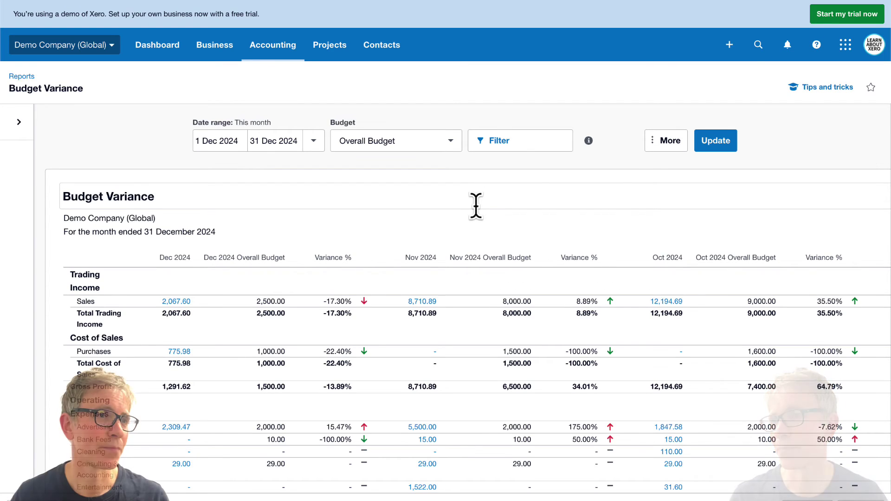
- Export the Budget Variance report with its monthly budget and Variance % figures as a PDF
scroll(476, 205, down, 1)
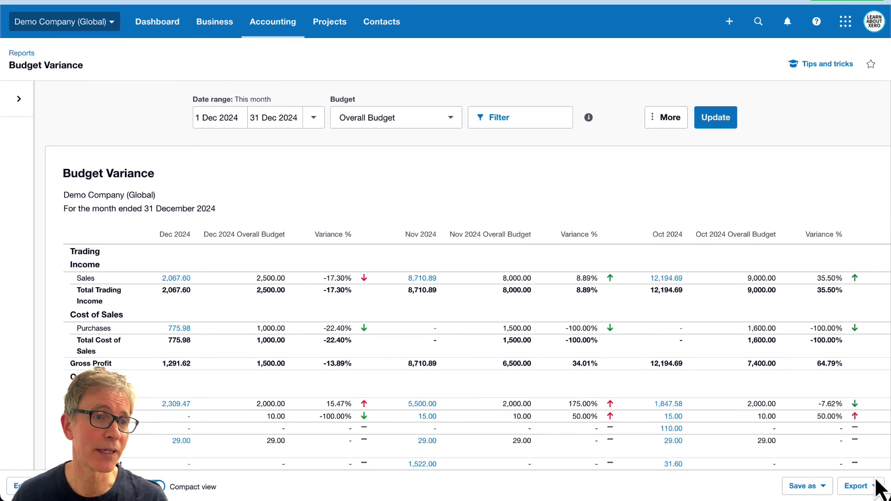
click(872, 487)
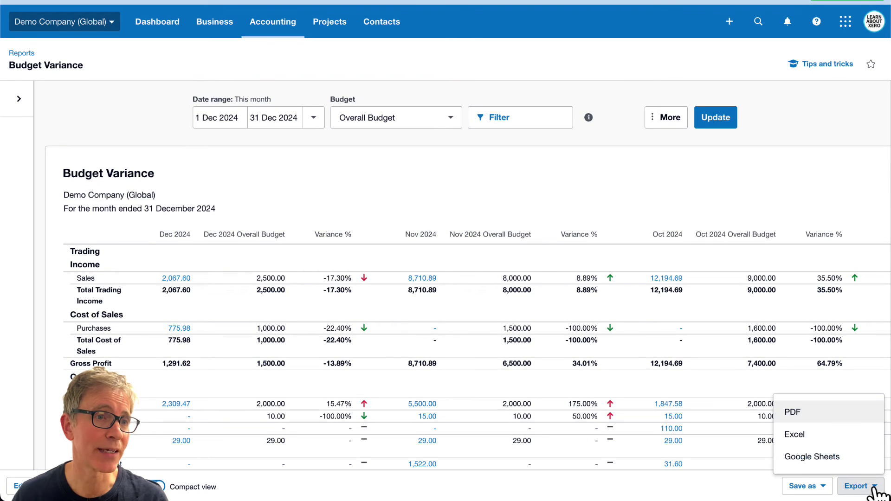
click(825, 416)
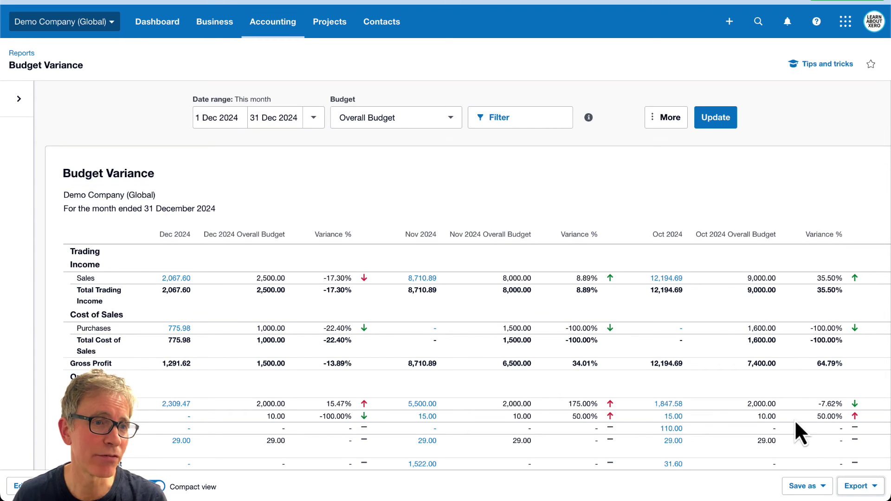
- Use Save as > Custom to store the layout under the name '12 Monthly Budget Variance'
click(823, 488)
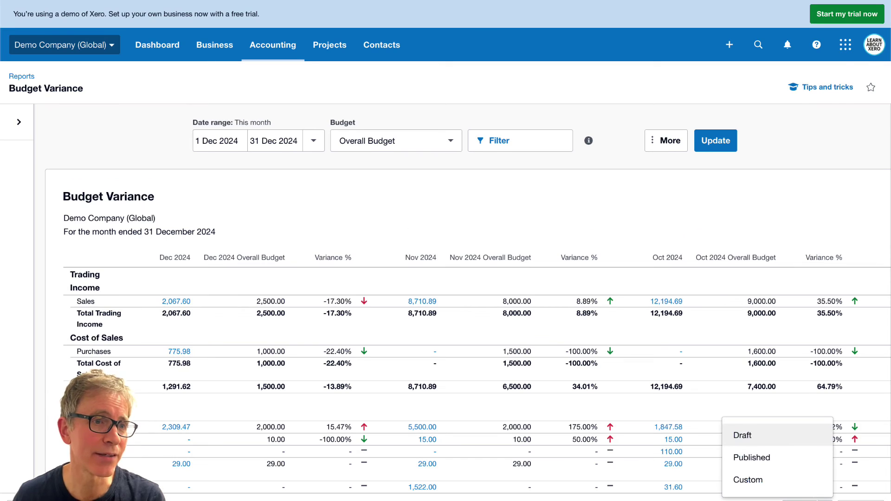
click(803, 487)
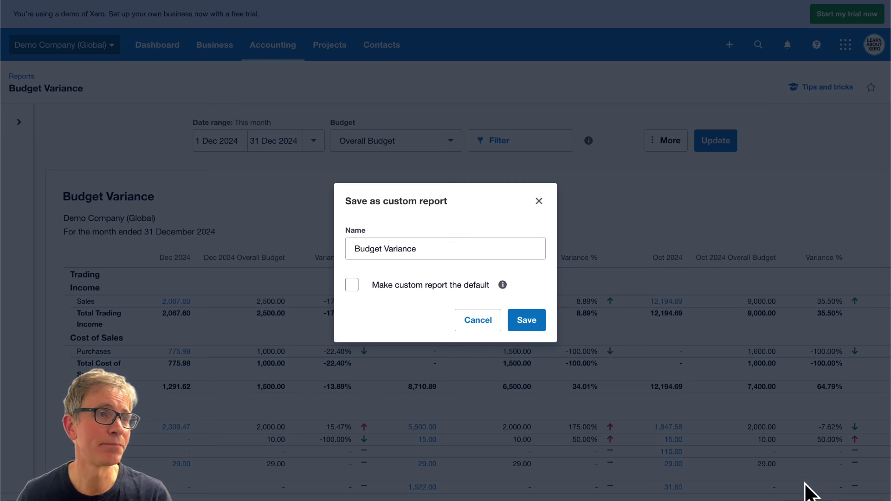
click(354, 251)
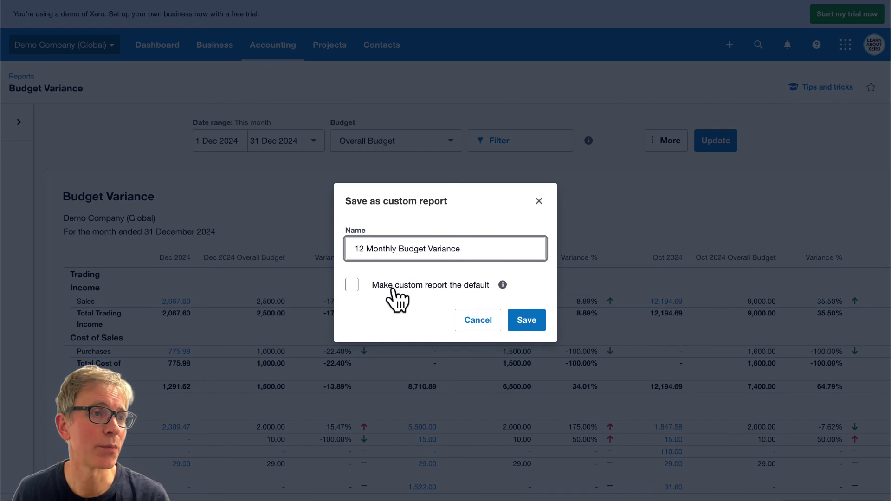
click(525, 333)
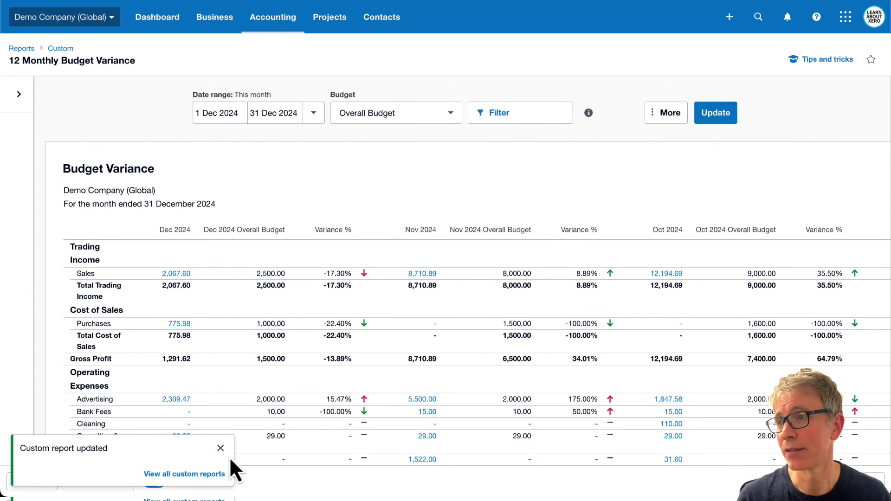
- Star '12 Monthly Budget Variance' in custom reports, then reopen it from Accounting > Reports favourites
click(209, 474)
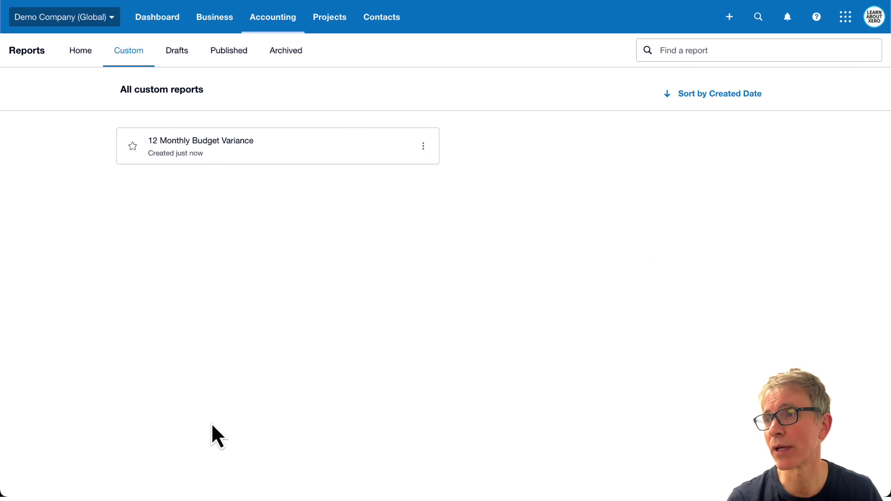
click(133, 146)
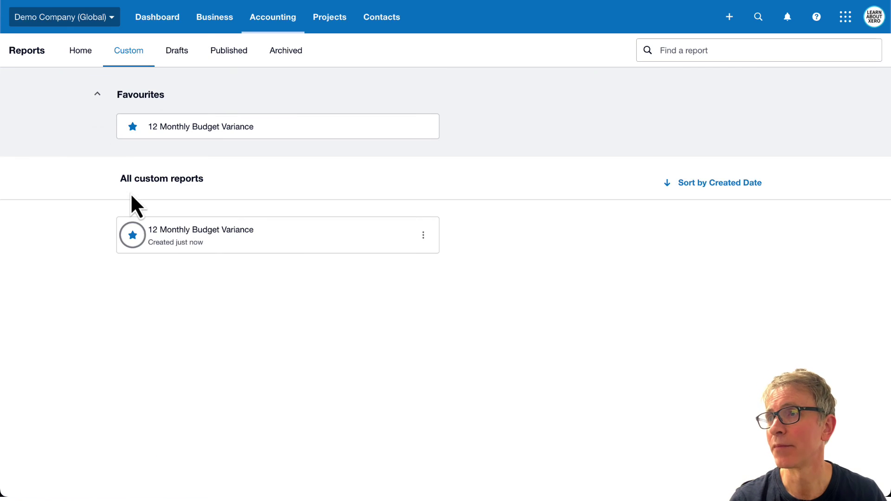
click(280, 24)
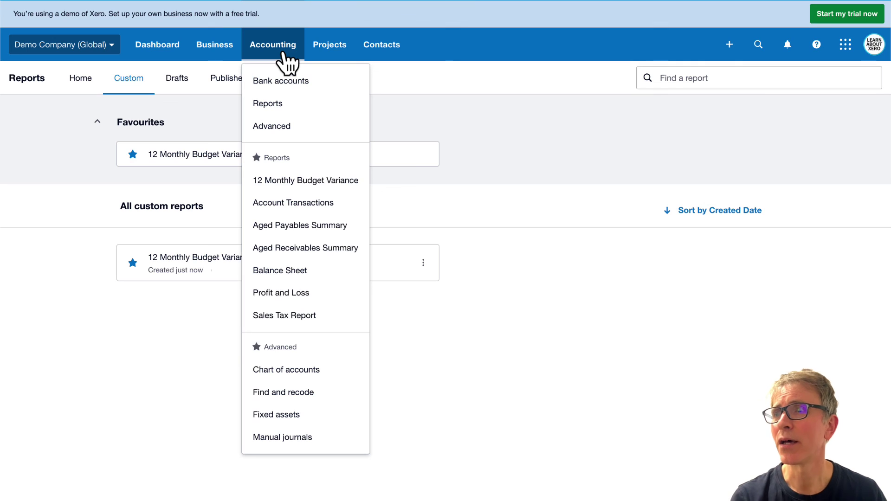
click(334, 182)
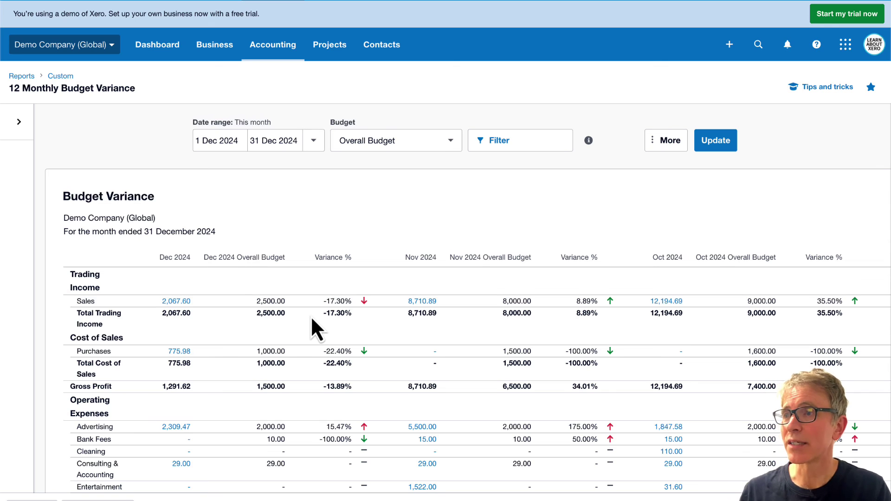
scroll(312, 320, right, 7)
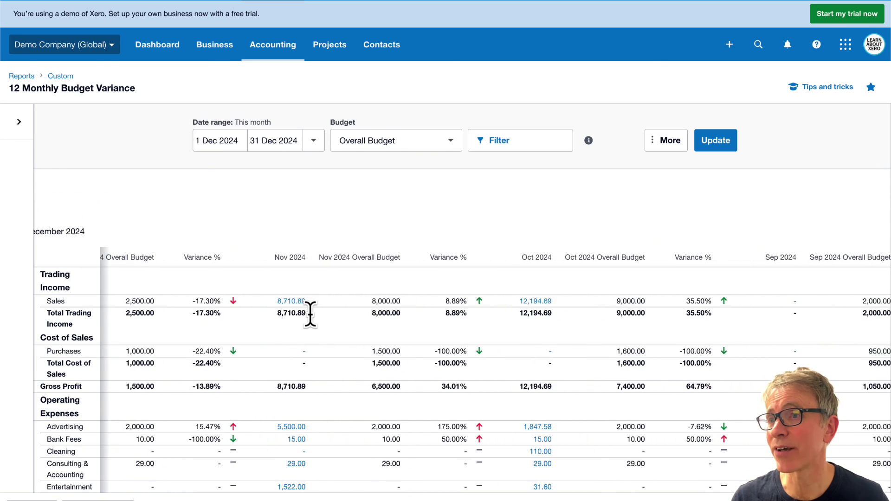
scroll(312, 325, right, 11)
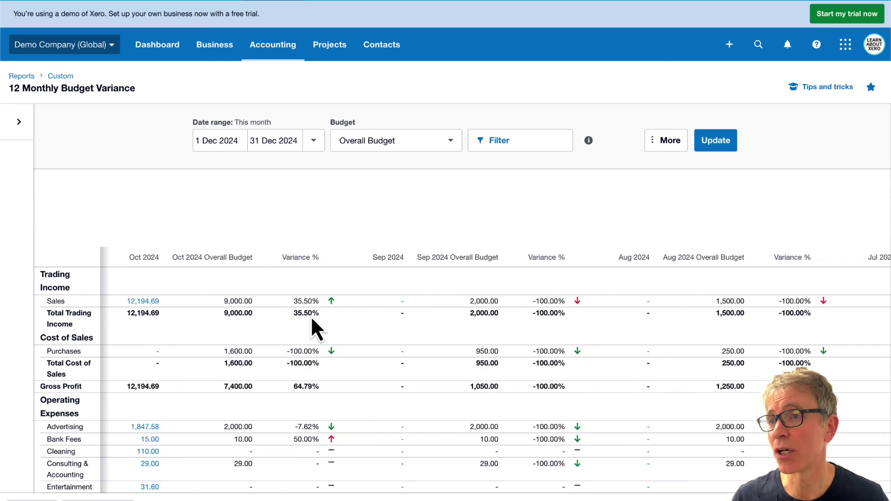
scroll(310, 315, right, 18)
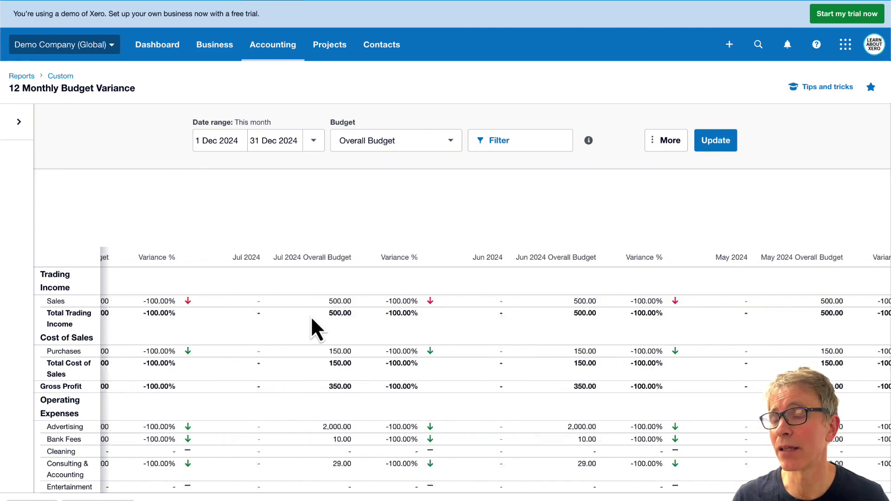
scroll(311, 316, right, 11)
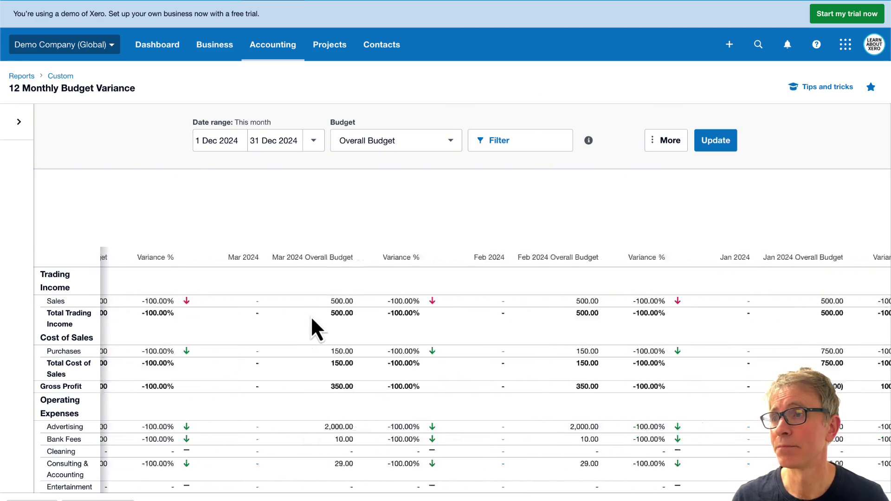
scroll(312, 320, left, 20)
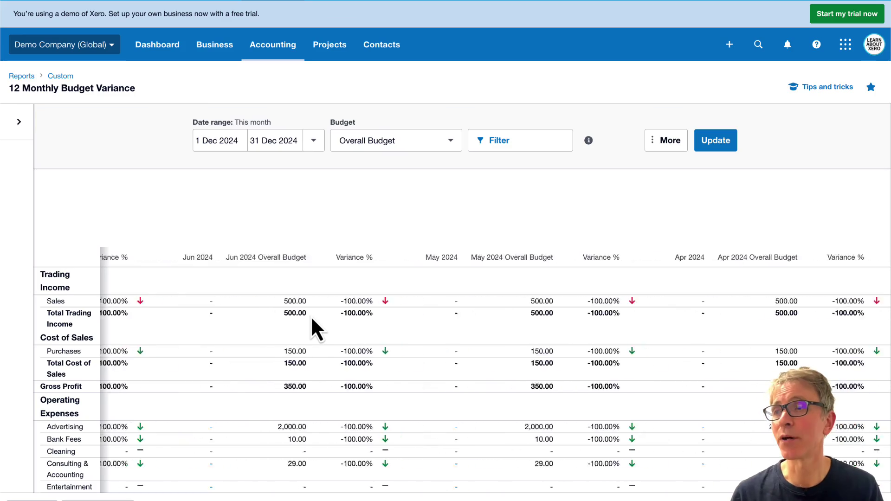
scroll(312, 320, left, 12)
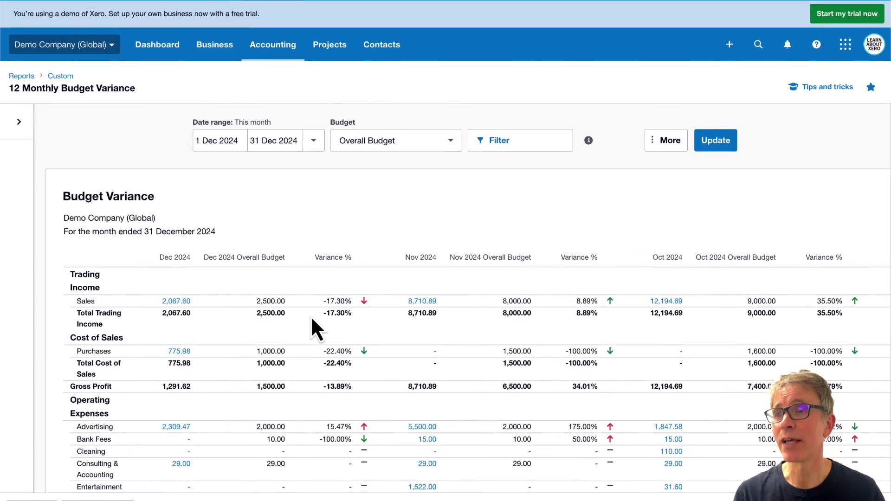
scroll(312, 320, down, 3)
scroll(312, 321, down, 1)
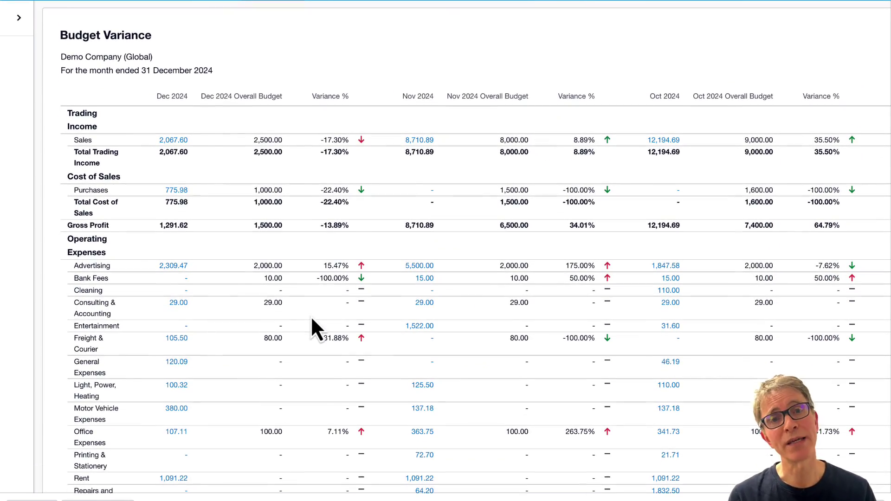